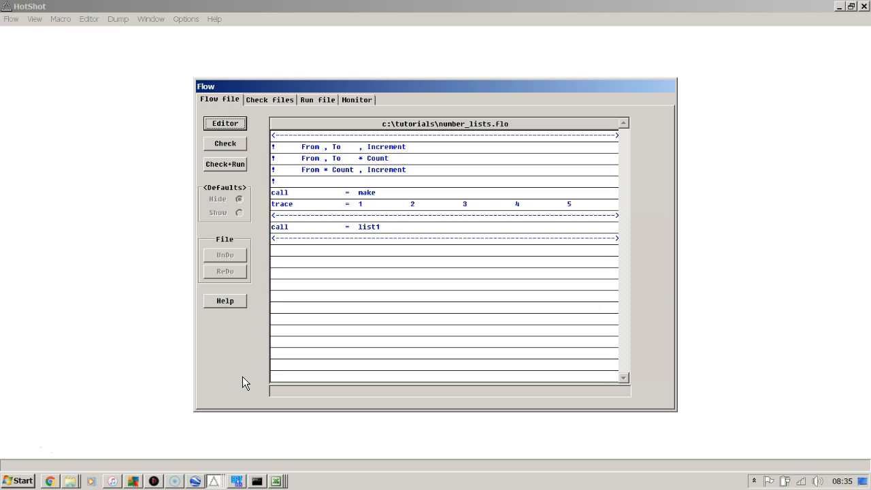
# Step: Highlight the trace values 1 to 5 in the make routine, and check and run the number_lists flow
pyautogui.click(360, 204)
pyautogui.moveTo(359, 204); pyautogui.dragTo(577, 204)
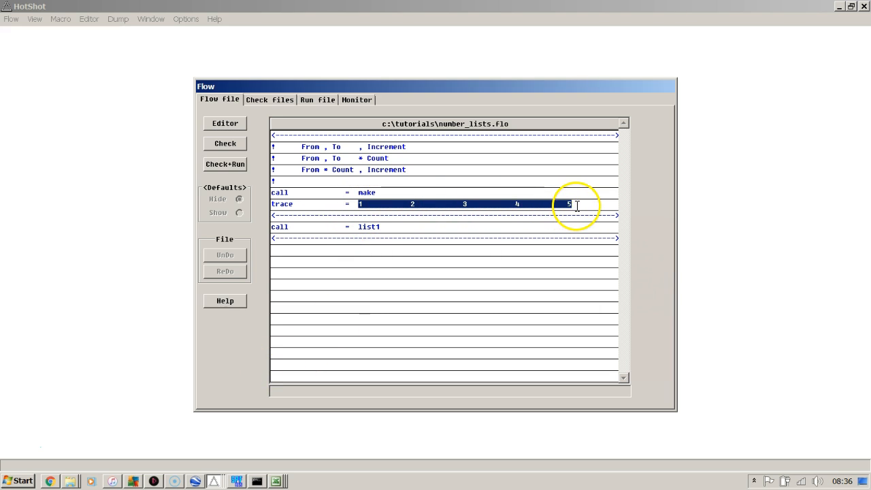
pyautogui.click(553, 230)
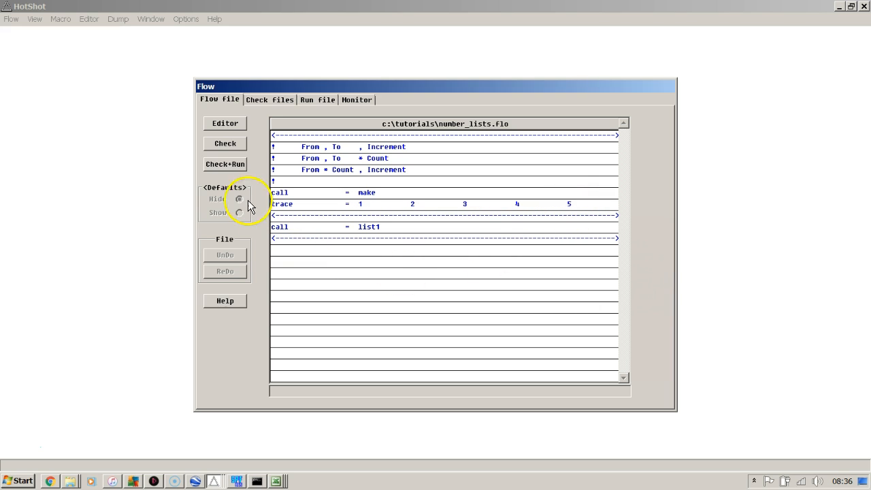
pyautogui.click(237, 166)
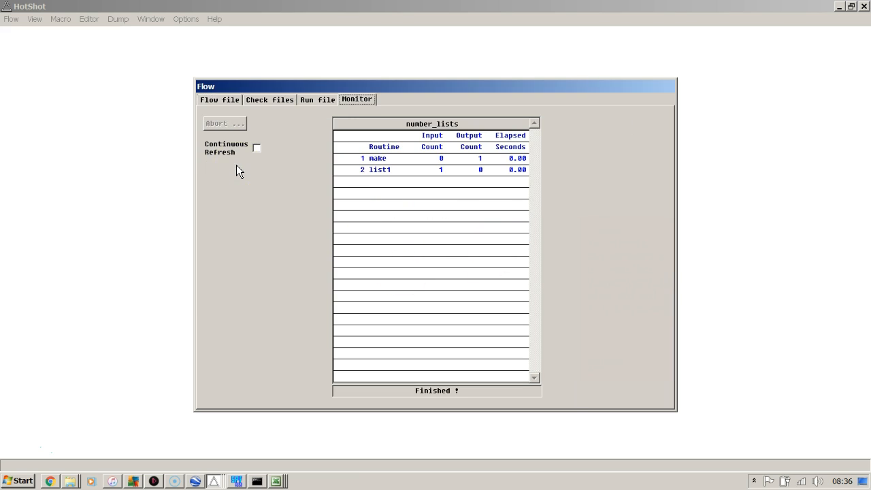
# Step: Review the trace listing in the run file and return to the flow file
pyautogui.click(314, 101)
pyautogui.moveTo(653, 138)
pyautogui.mouseDown()
pyautogui.moveTo(648, 196)
pyautogui.moveTo(657, 160)
pyautogui.mouseUp()
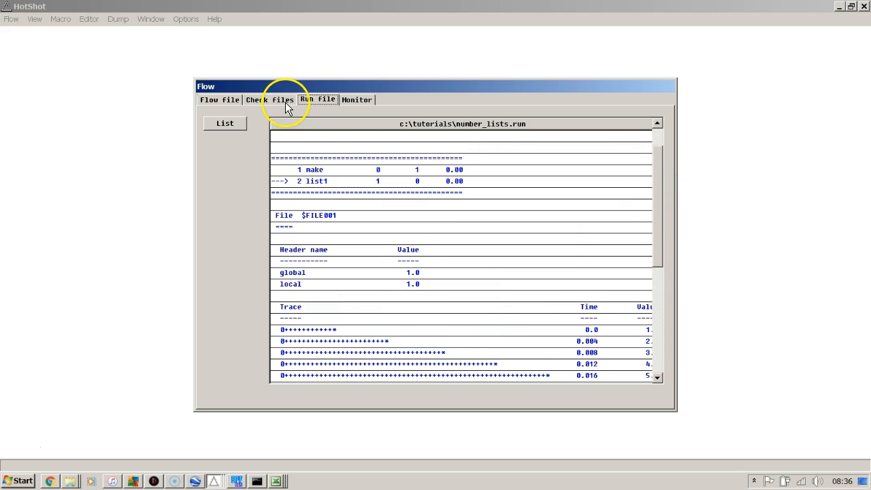
pyautogui.click(229, 99)
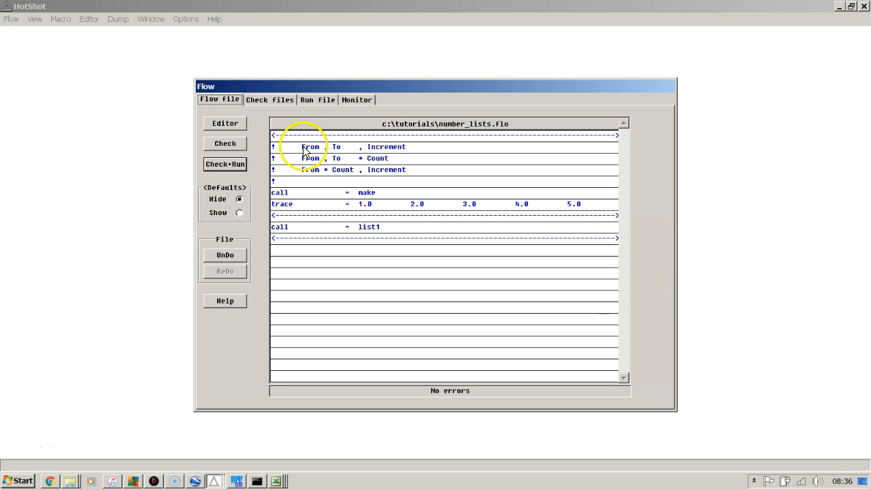
# Step: Following the From, To, Increment form, replace the trace values with 1.0 ,5,1 and check the flow
pyautogui.moveTo(302, 148); pyautogui.dragTo(410, 153)
pyautogui.click(411, 147)
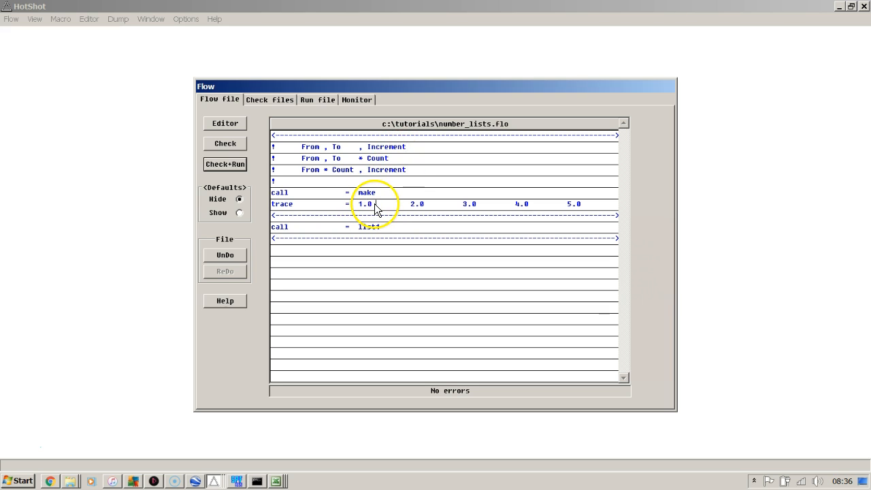
pyautogui.write(',')
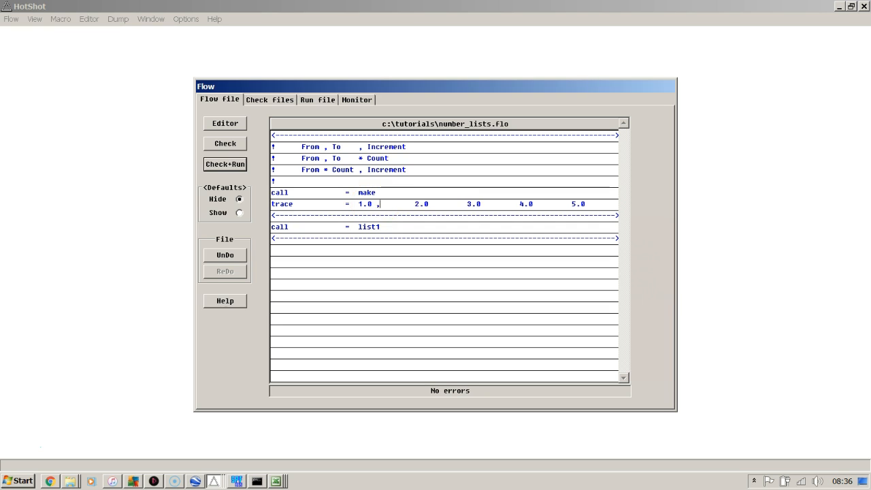
pyautogui.write('5,1')
pyautogui.hotkey('shift', 'End')
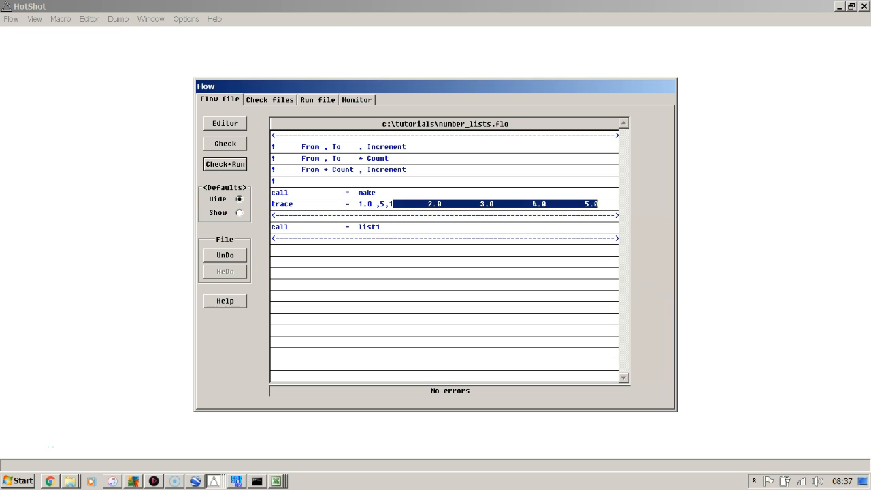
pyautogui.press('Delete')
pyautogui.click(236, 145)
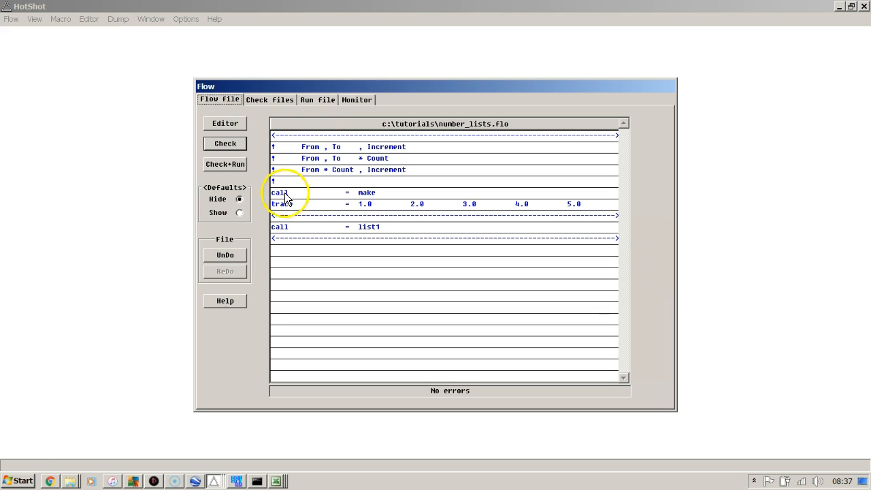
# Step: Undo the last check's expansion, remove the increment so the trace reads 1.0 ,5, and check the flow again
pyautogui.click(233, 256)
pyautogui.click(397, 204)
pyautogui.press('BackSpace')
pyautogui.press('BackSpace')
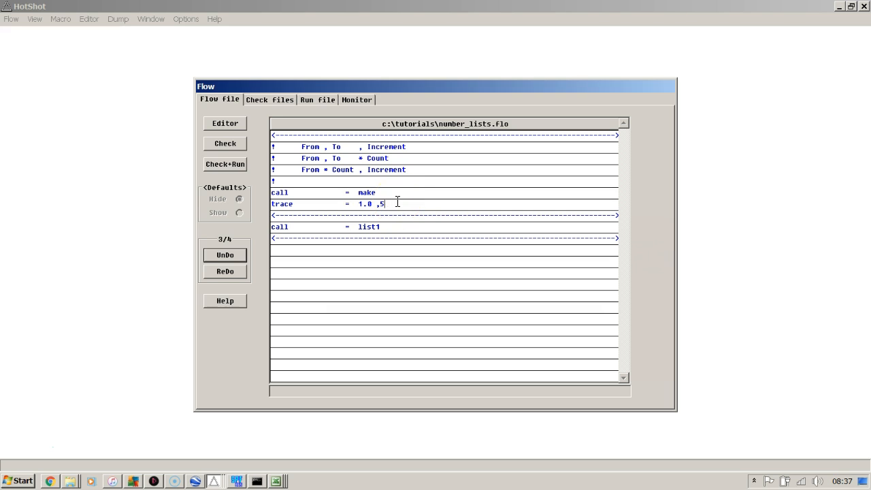
pyautogui.click(216, 146)
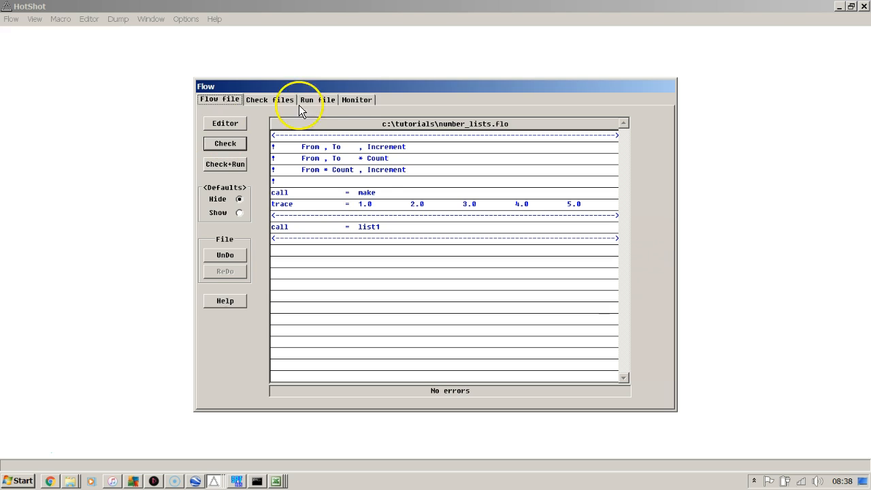
# Step: Extend the first two trace values to 1.0,1,1 and 2.0 ,2,1 and check the flow
pyautogui.click(373, 203)
pyautogui.write(',1,1')
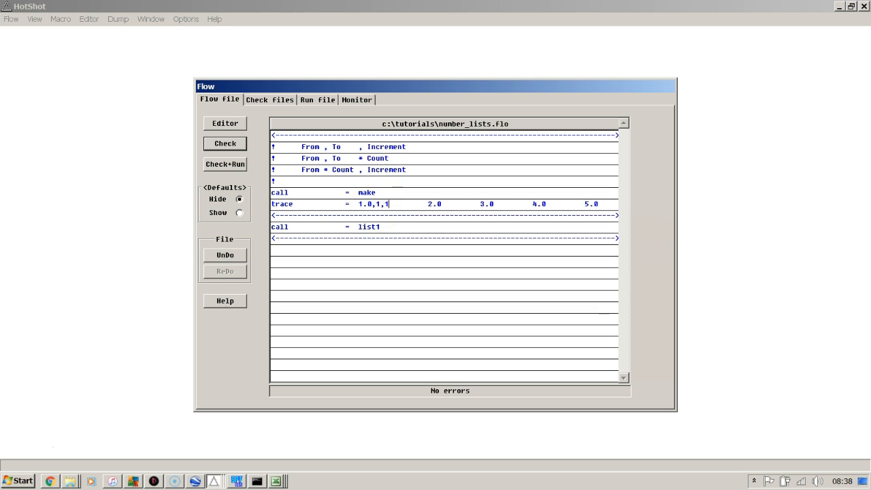
pyautogui.click(452, 204)
pyautogui.write(',2,1')
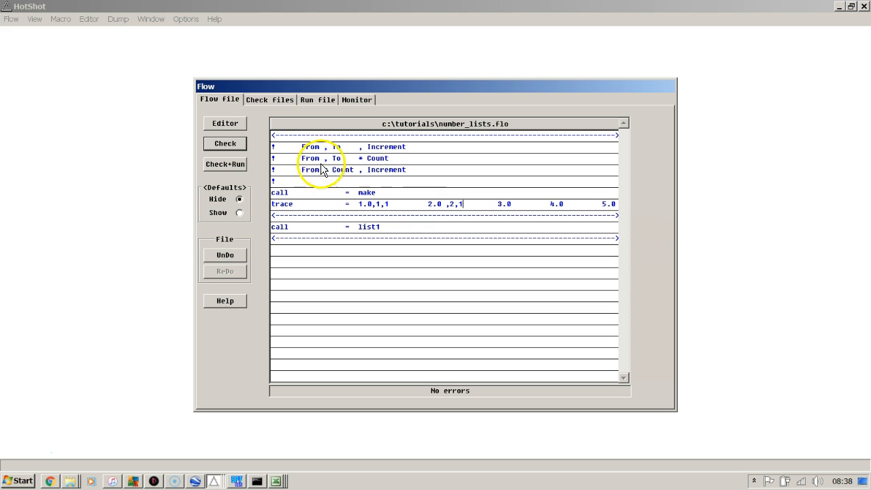
pyautogui.click(234, 146)
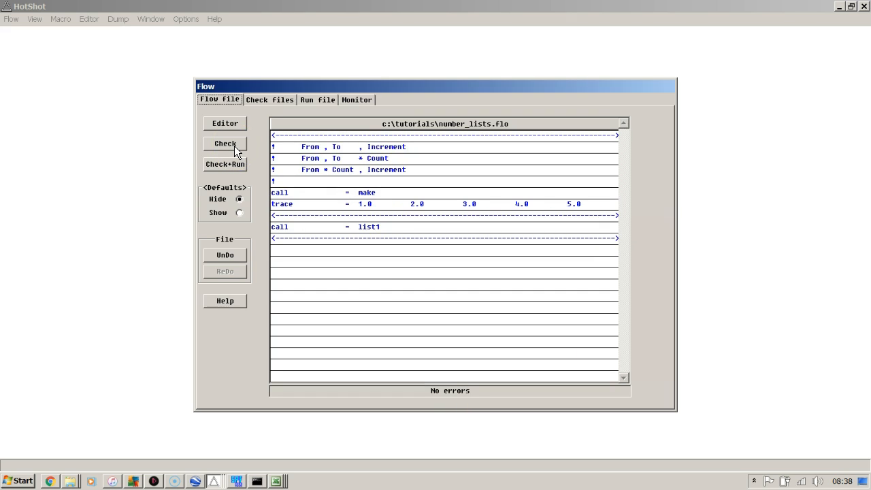
# Step: Following the From, To * Count form, replace the trace values with 1.0 ,5 *5 and check the flow
pyautogui.click(302, 158)
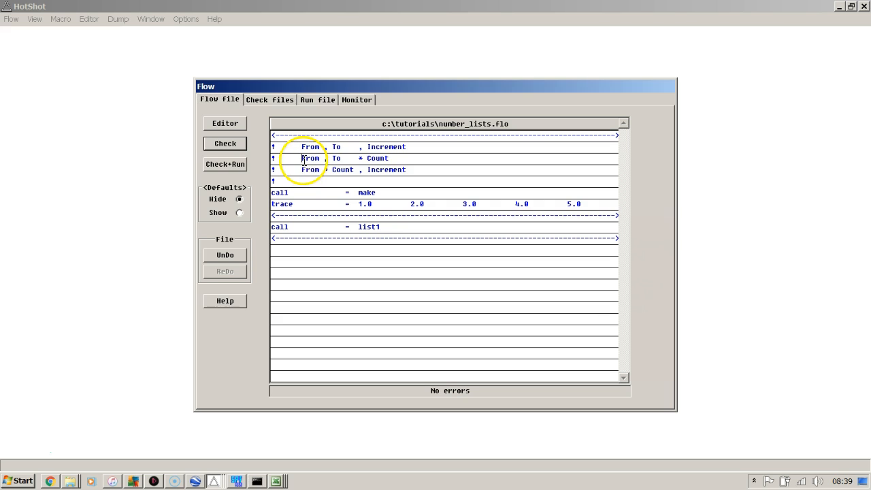
pyautogui.moveTo(303, 158); pyautogui.dragTo(400, 163)
pyautogui.click(400, 158)
pyautogui.click(376, 205)
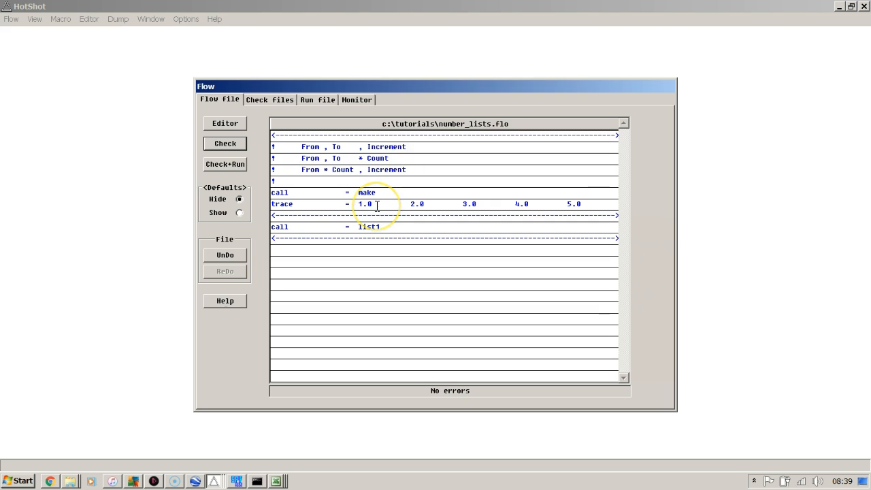
pyautogui.write(',5 *5')
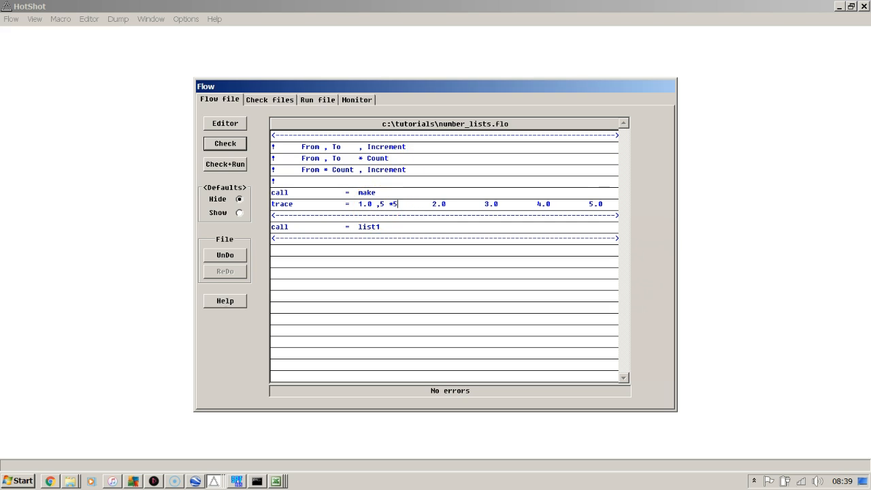
pyautogui.hotkey('shift', 'End')
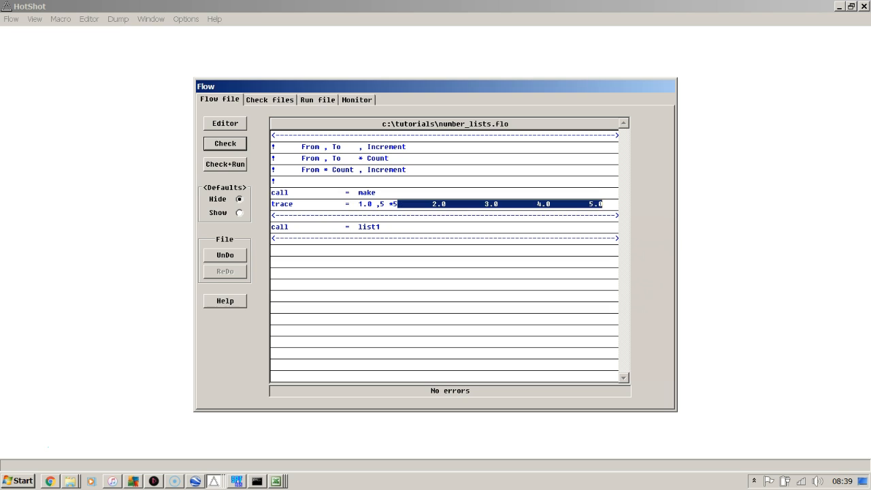
pyautogui.press('Delete')
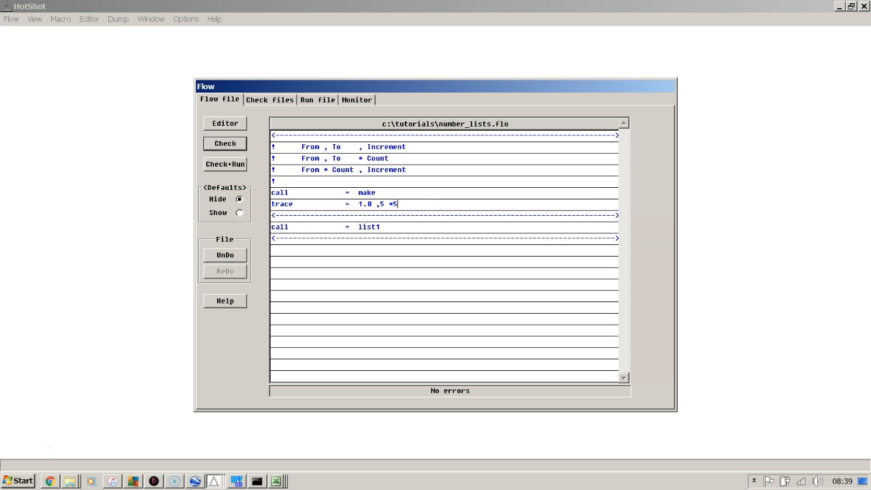
pyautogui.click(238, 144)
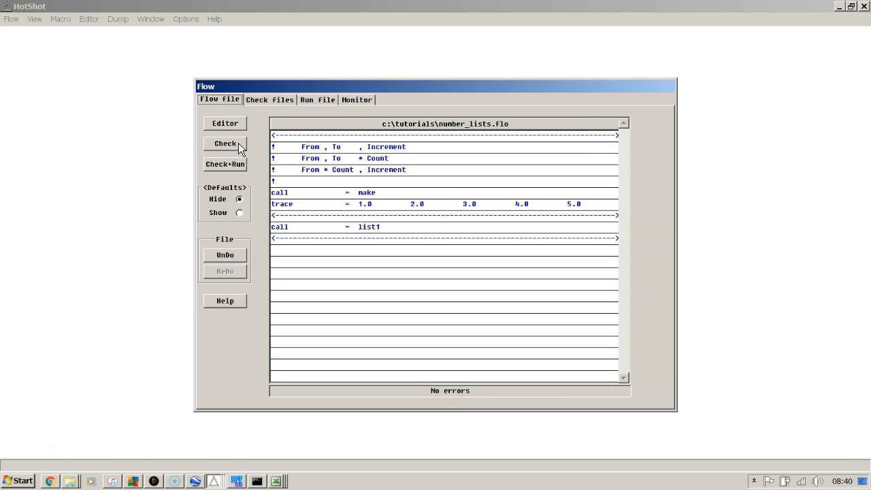
# Step: Following the From * Count, Increment form, replace the trace values with 1.0 * 5, 1 and check the flow
pyautogui.click(299, 171)
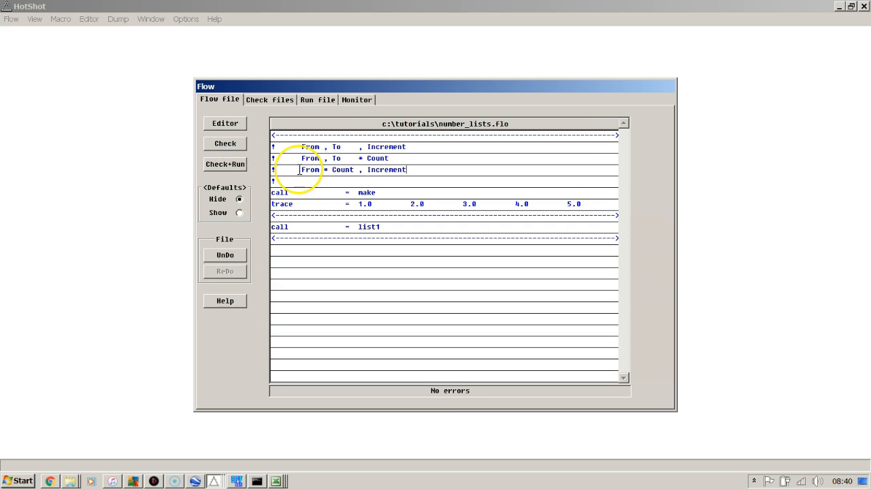
pyautogui.moveTo(299, 171); pyautogui.dragTo(414, 171)
pyautogui.click(413, 172)
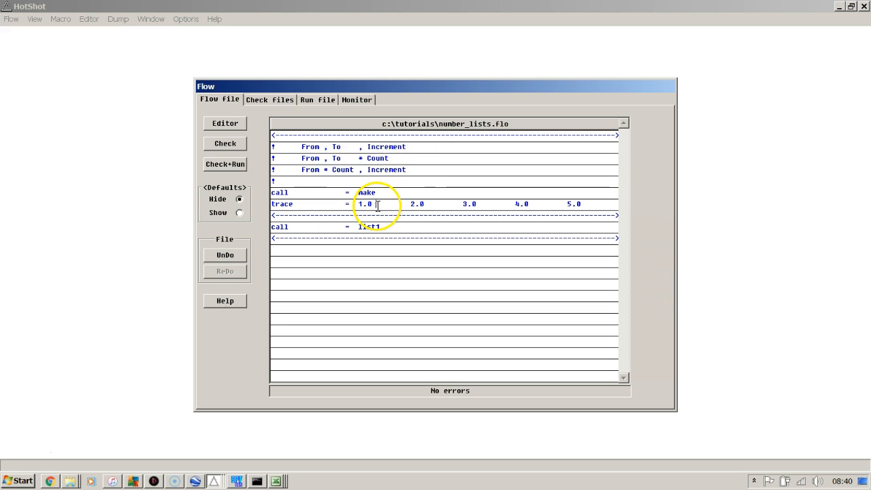
pyautogui.write('* 5')
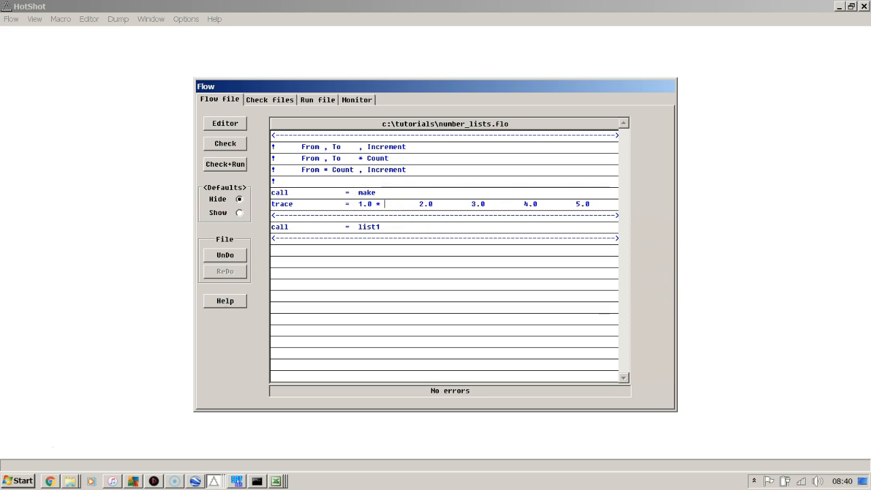
pyautogui.write(', 1')
pyautogui.hotkey('shift', 'End')
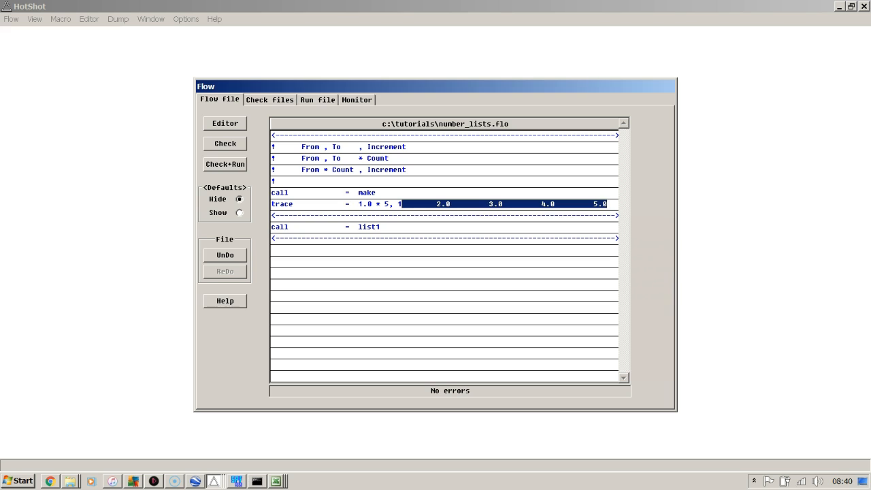
pyautogui.press('Delete')
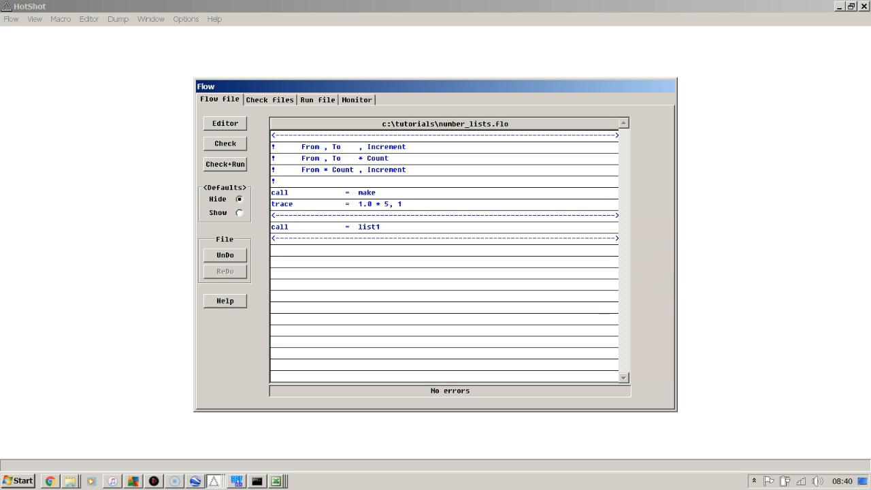
pyautogui.click(231, 145)
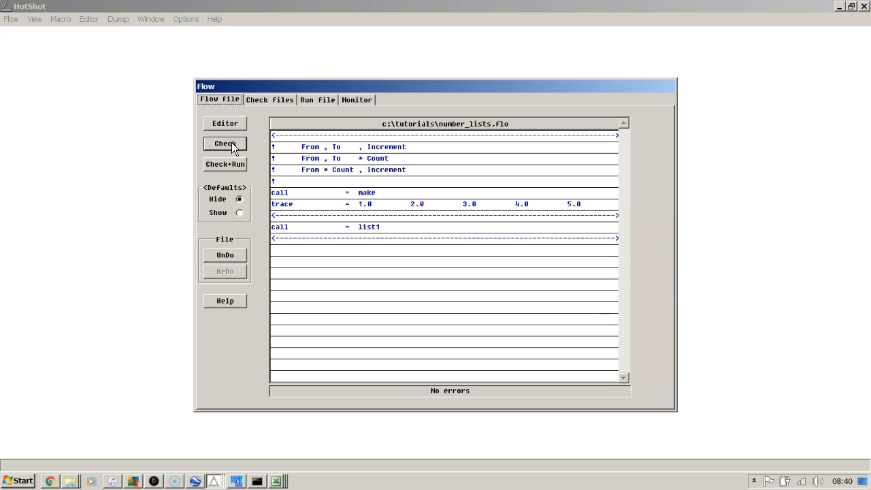
# Step: Replace the trace values with 1.0 * 5, leaving out the increment, and check the flow
pyautogui.click(380, 204)
pyautogui.write('* 5')
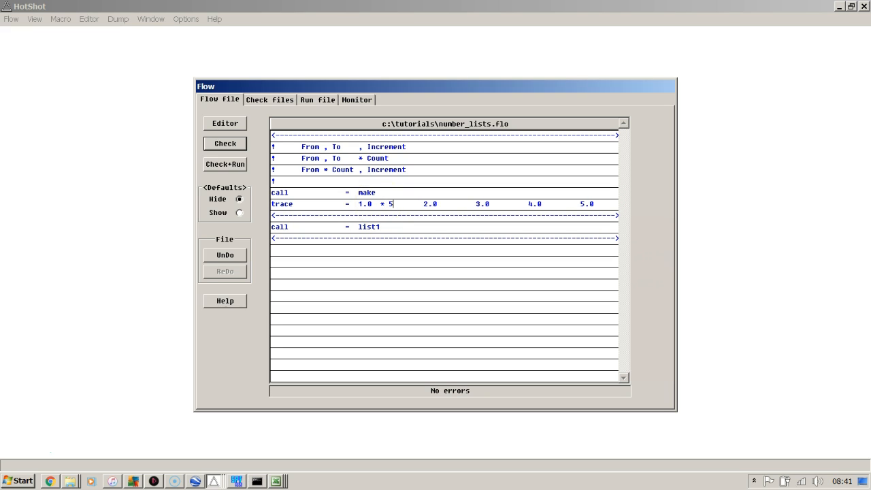
pyautogui.hotkey('shift', 'End')
pyautogui.press('Delete')
pyautogui.click(231, 143)
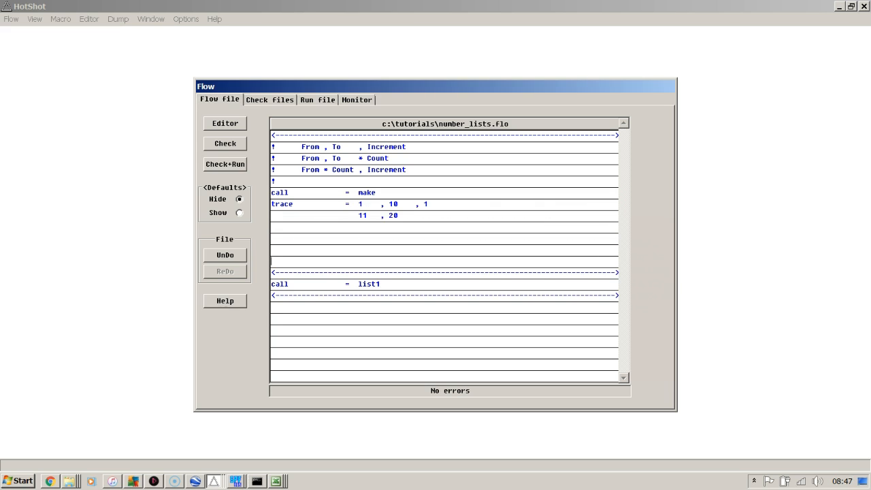
# Step: Check the flow with the multi-line trace list and run it
pyautogui.press('Up')
pyautogui.click(230, 144)
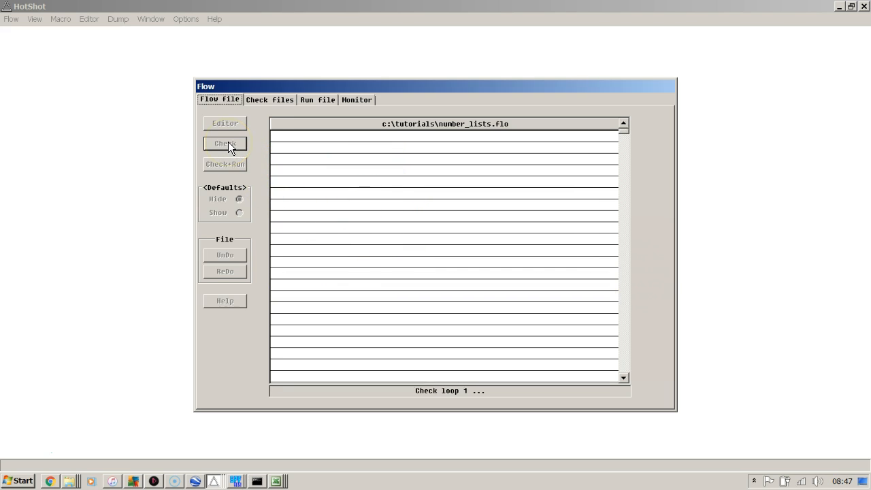
pyautogui.click(227, 168)
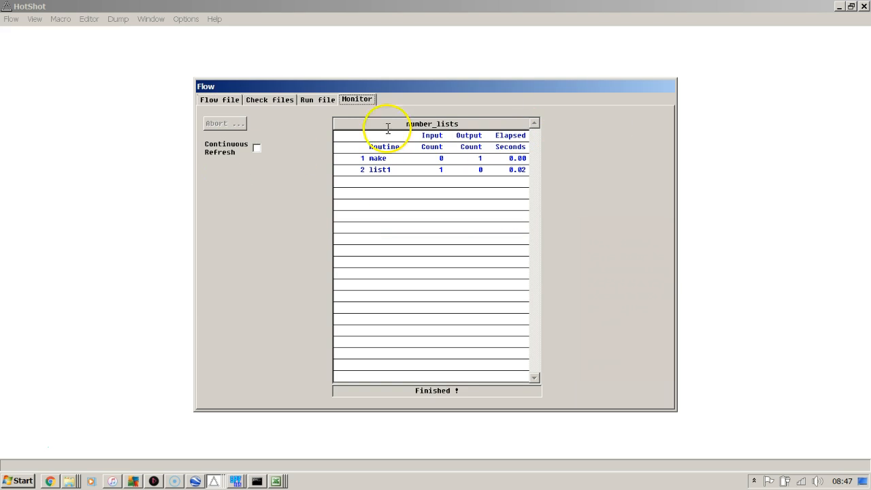
# Step: Examine the listed trace values of the multi-line list in the run file and return to the flow file
pyautogui.click(316, 100)
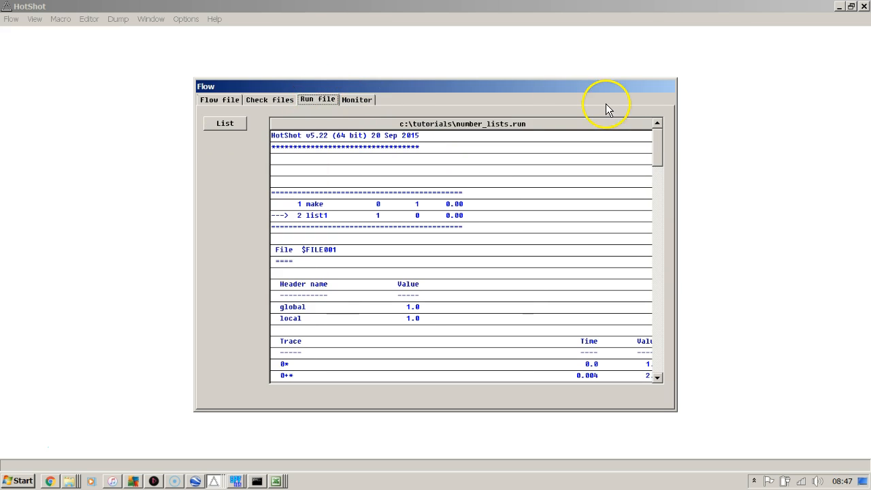
pyautogui.moveTo(657, 147)
pyautogui.mouseDown()
pyautogui.moveTo(657, 327)
pyautogui.moveTo(653, 161)
pyautogui.mouseUp()
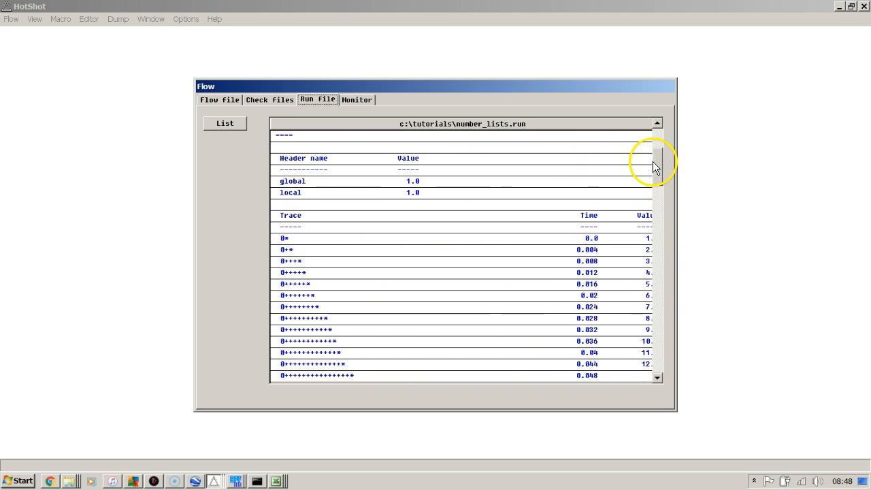
pyautogui.click(226, 101)
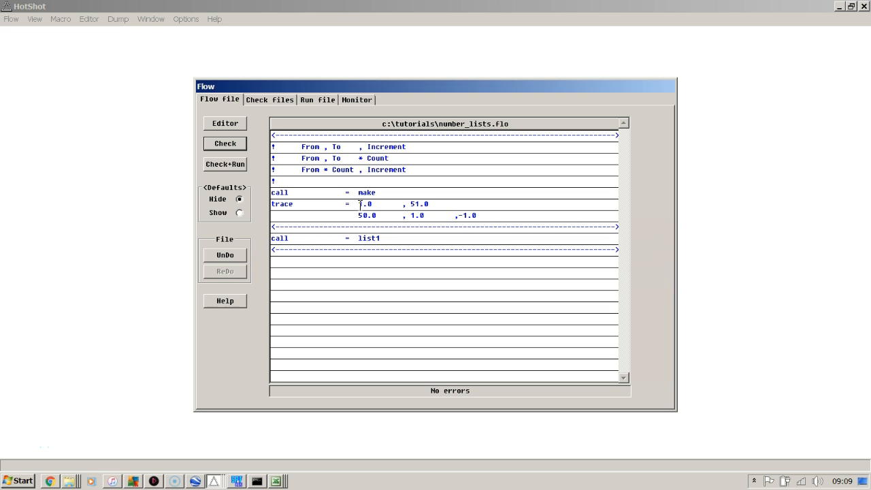
# Step: Replace the trace values of the make call with 0 , 31.416 * 101 and delete the second line of values
pyautogui.write('0 , 31.416 * 101')
pyautogui.hotkey('shift', 'Right')
pyautogui.hotkey('shift', 'Right')
pyautogui.hotkey('shift', 'Right')
pyautogui.hotkey('shift', 'Right')
pyautogui.hotkey('shift', 'Right')
pyautogui.hotkey('shift', 'Right')
pyautogui.hotkey('shift', 'Right')
pyautogui.hotkey('shift', 'Right')
pyautogui.hotkey('shift', 'Right')
pyautogui.hotkey('shift', 'Right')
pyautogui.hotkey('shift', 'Right')
pyautogui.hotkey('shift', 'Right')
pyautogui.hotkey('shift', 'Right')
pyautogui.hotkey('shift', 'Right')
pyautogui.hotkey('shift', 'Right')
pyautogui.hotkey('shift', 'Right')
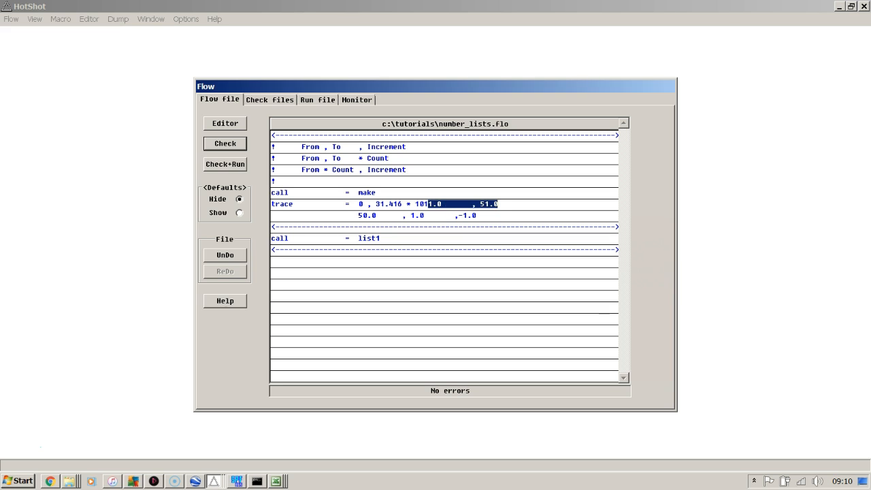
pyautogui.press('Delete')
pyautogui.press('Down')
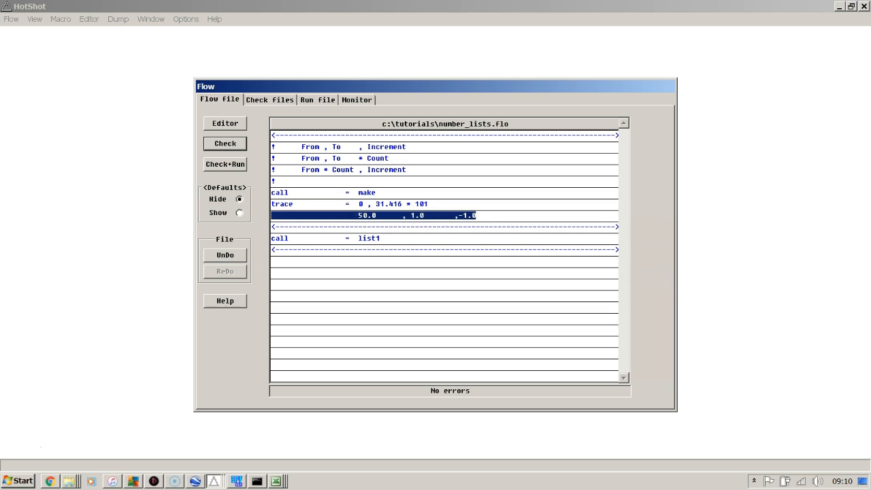
pyautogui.press('Delete')
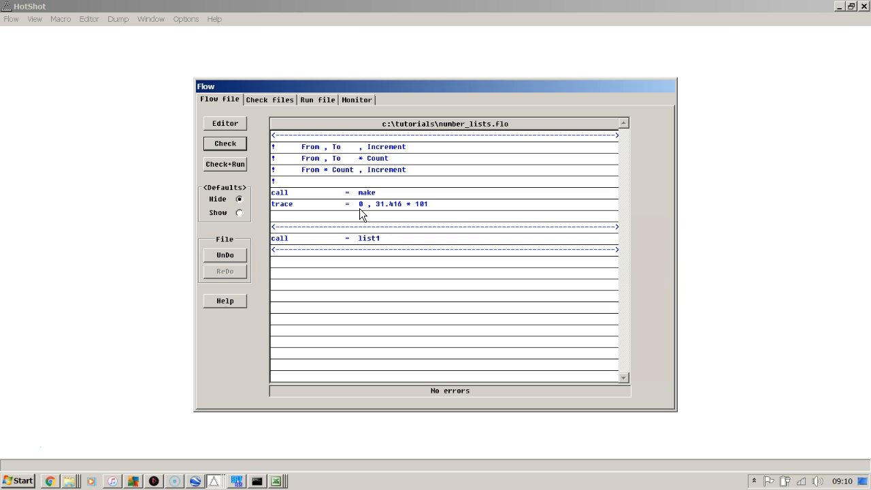
# Step: Add a vcos call with output=cosine below the trace values and give the make call output=ramp
pyautogui.write('call=vcos')
pyautogui.click(391, 201)
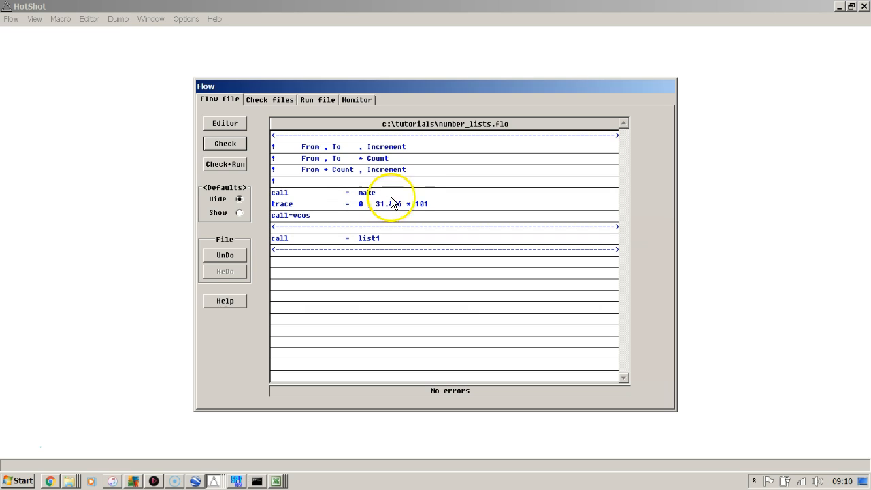
pyautogui.click(403, 193)
pyautogui.write('output')
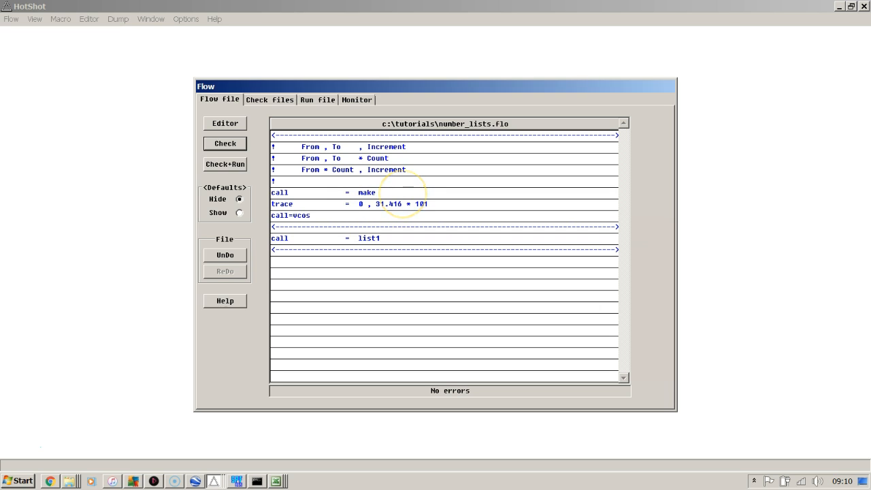
pyautogui.write('=')
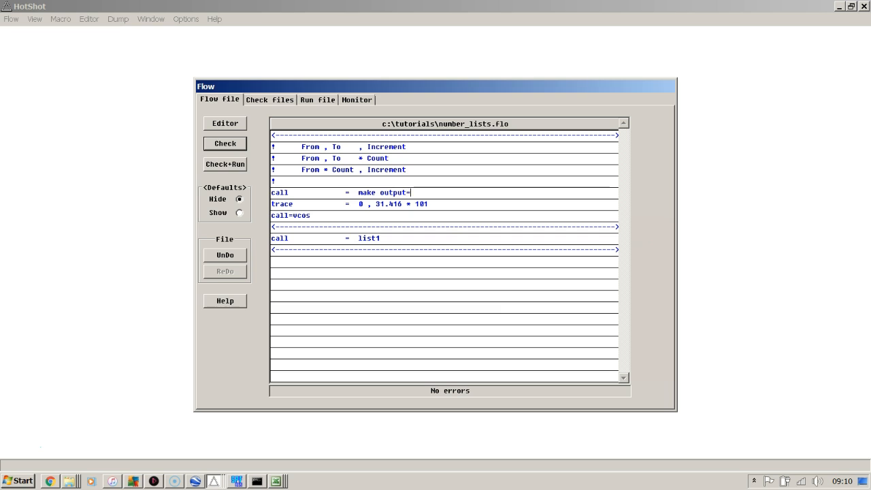
pyautogui.write('ramp')
pyautogui.click(379, 216)
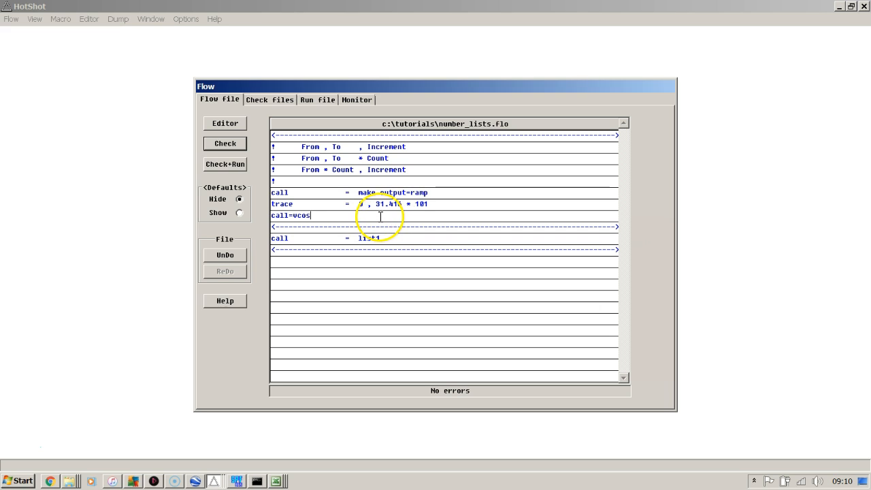
pyautogui.write('outp')
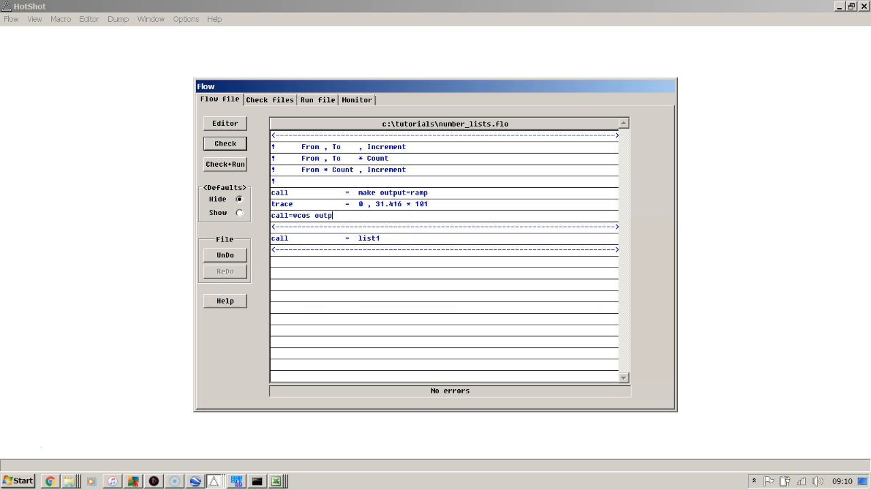
pyautogui.write('ut=cosine')
# Step: Change the list1 call to list2 with input(1)=ramp and input(2)=cosine, and check and run the flow
pyautogui.click(381, 240)
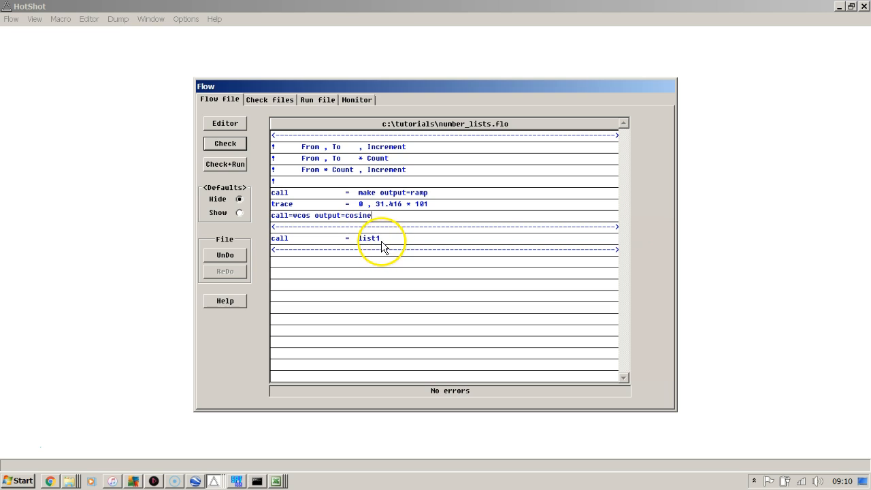
pyautogui.press('BackSpace')
pyautogui.write('2')
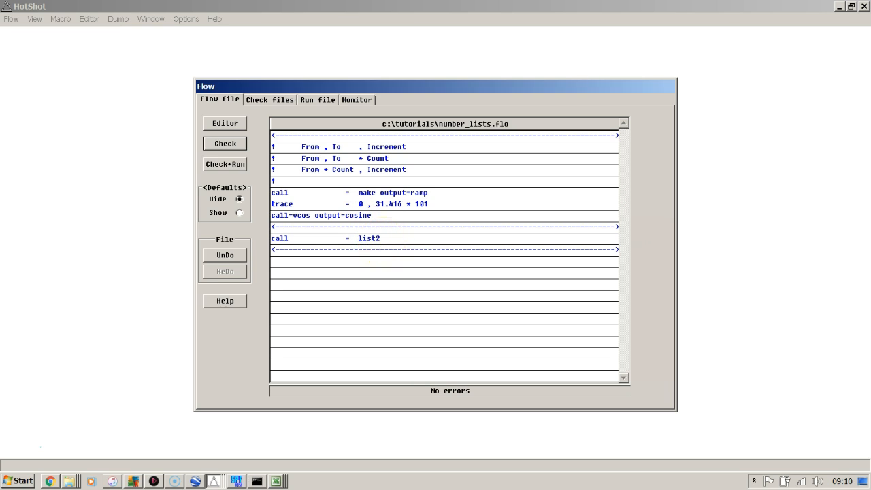
pyautogui.write(' input(1)=ramp input(2)=cosine')
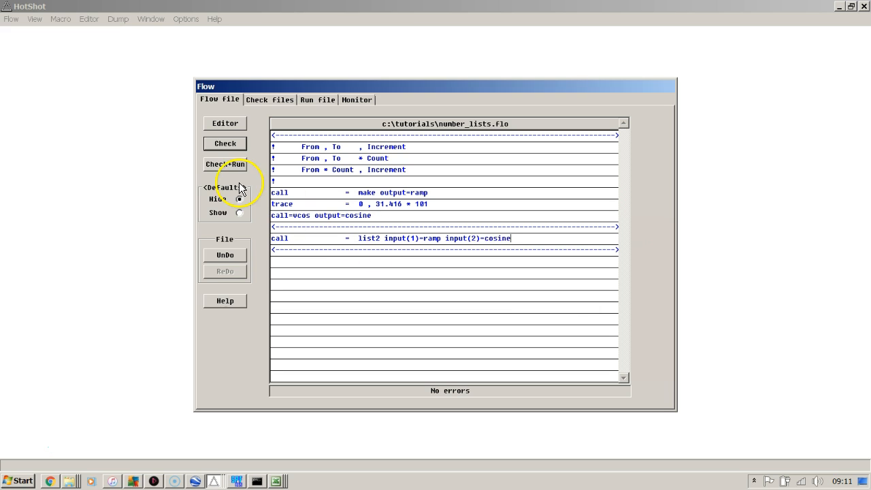
pyautogui.click(227, 146)
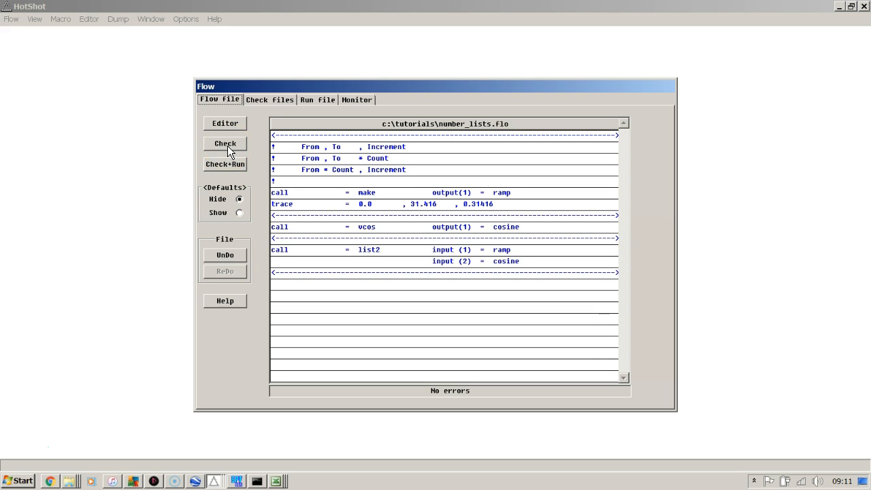
pyautogui.click(228, 168)
# Step: List the run file in full and examine the ramp and cosine trace values side by side
pyautogui.click(318, 100)
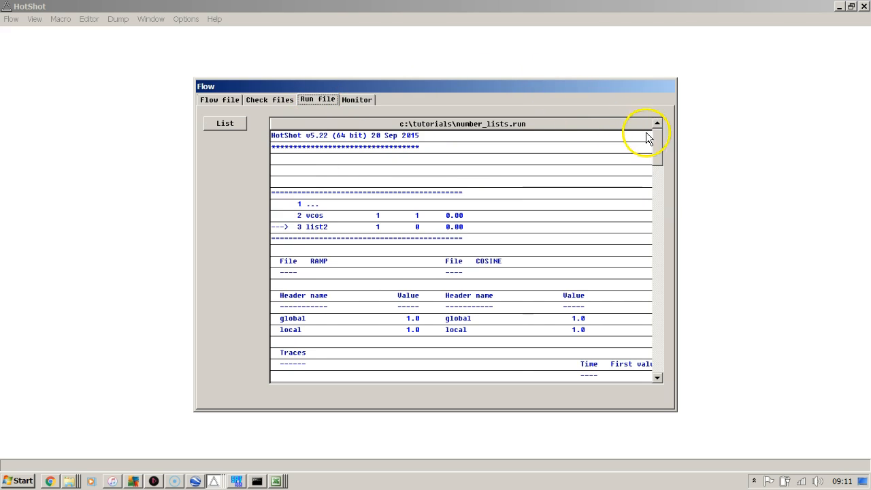
pyautogui.click(225, 124)
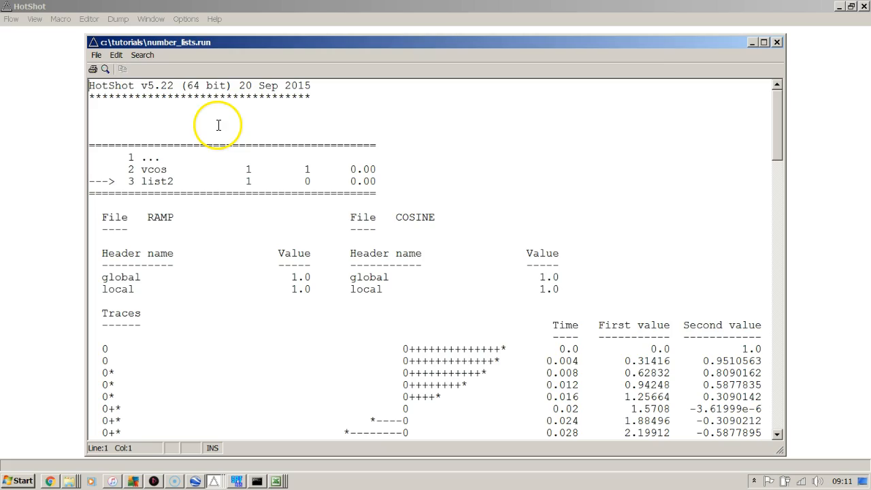
pyautogui.moveTo(780, 113)
pyautogui.mouseDown()
pyautogui.moveTo(765, 191)
pyautogui.moveTo(759, 350)
pyautogui.moveTo(749, 341)
pyautogui.moveTo(781, 135)
pyautogui.mouseUp()
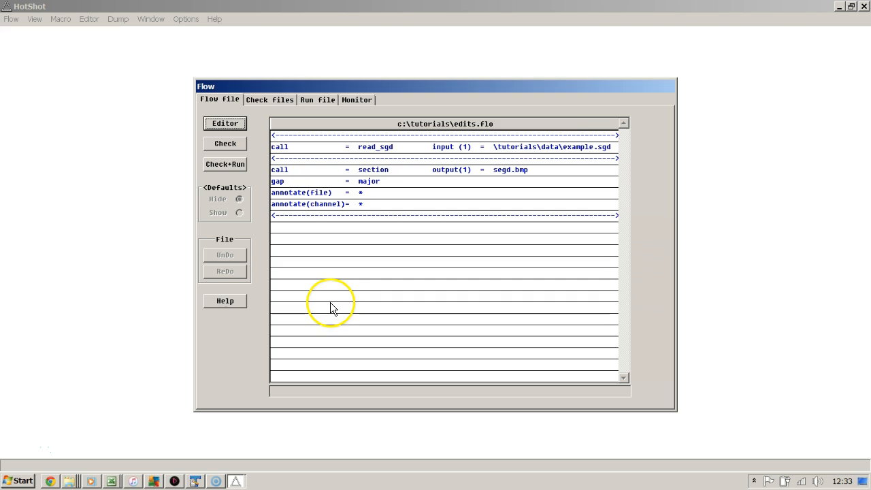
# Step: Check and run the edits.flo flow that reads example.sgd and plots it to segd.bmp
pyautogui.click(594, 149)
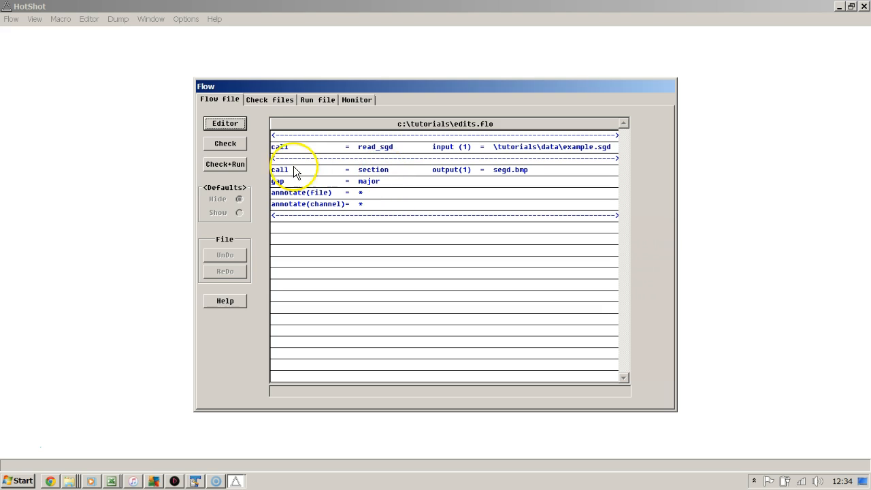
pyautogui.click(235, 166)
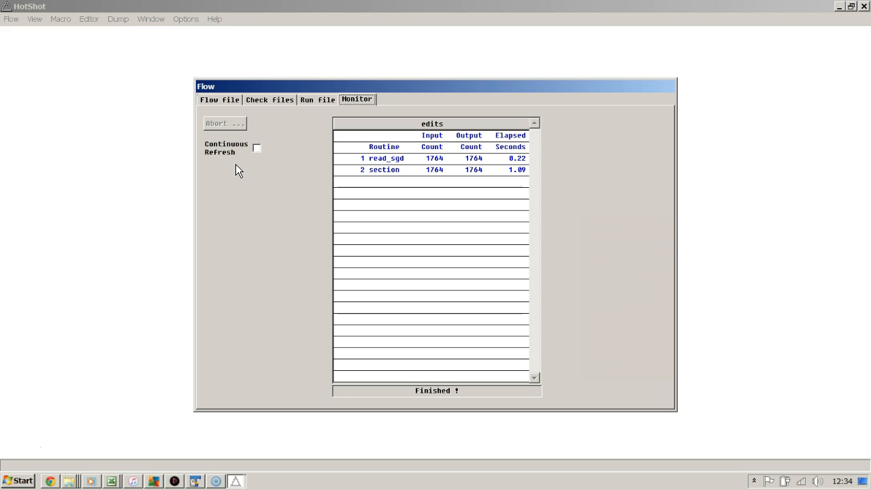
pyautogui.click(208, 154)
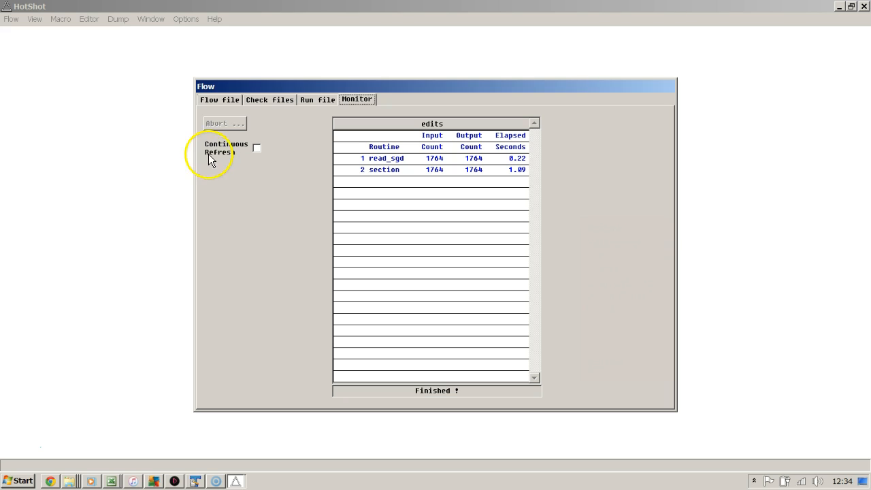
# Step: Open the newly created segd.bmp section for viewing and dismiss the mis-sorted traces warning
pyautogui.click(34, 19)
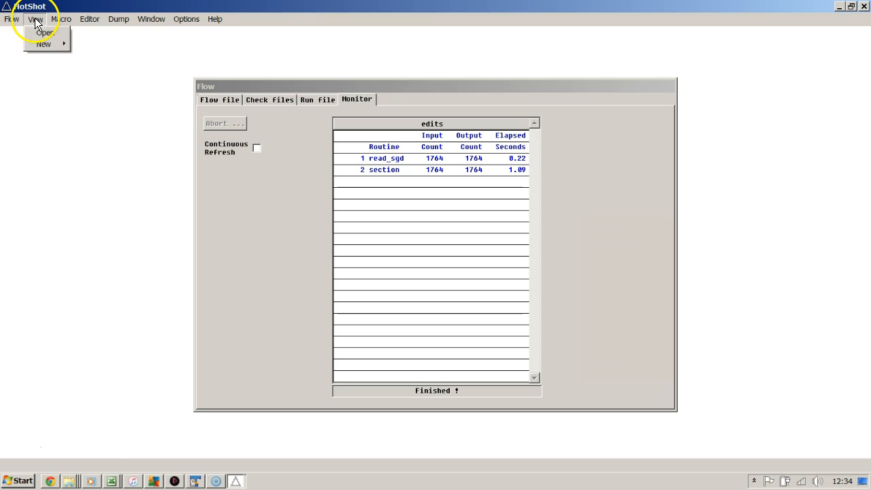
pyautogui.moveTo(54, 43)
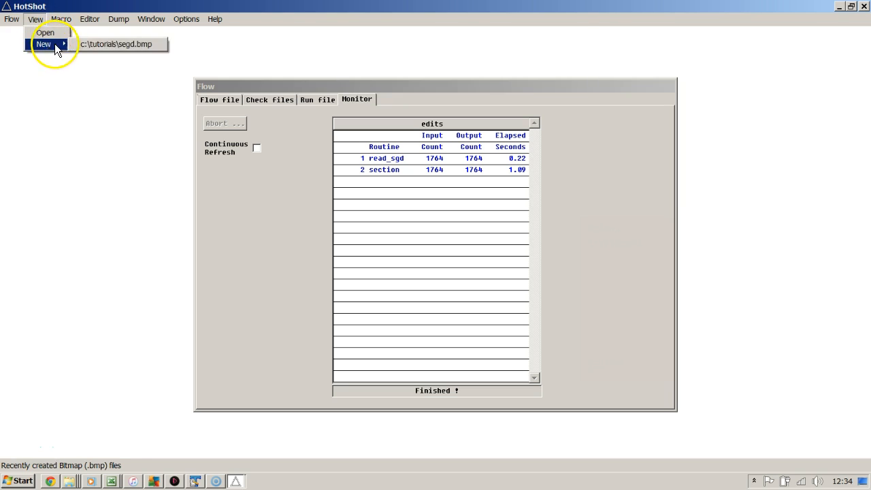
pyautogui.click(106, 45)
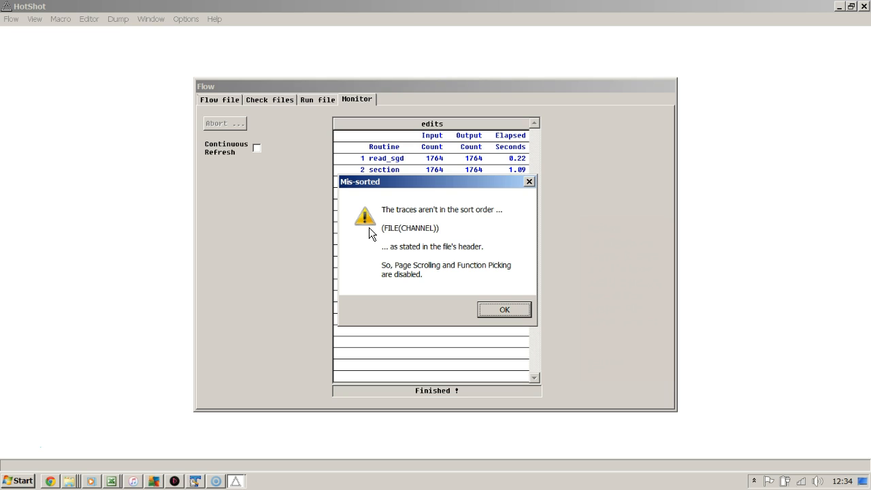
pyautogui.click(505, 310)
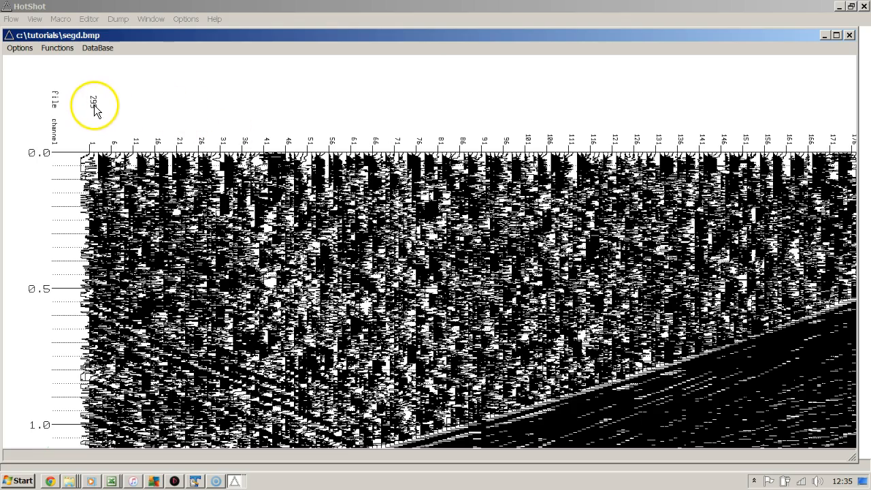
# Step: Examine the file and channel annotations along the segd.bmp section, from the first file through the following ones
pyautogui.press('Right')
pyautogui.press('Right')
pyautogui.press('Right')
pyautogui.press('Right')
pyautogui.press('Right')
pyautogui.press('Right')
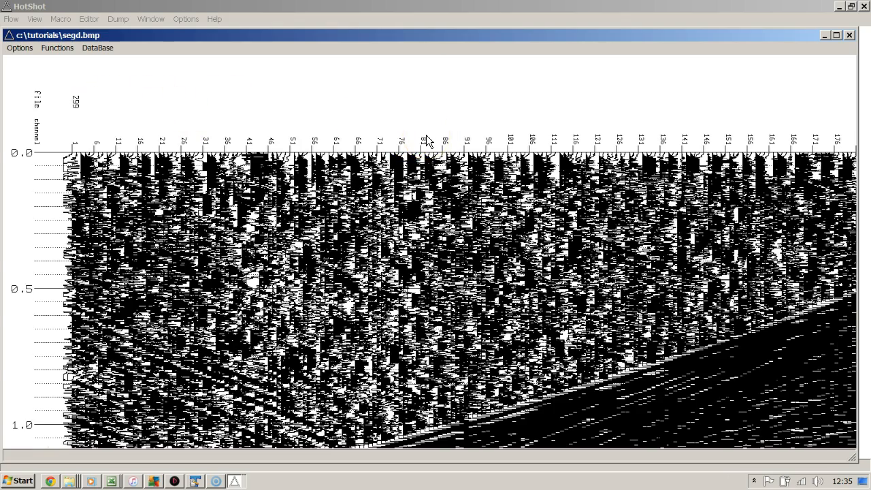
pyautogui.press('Right')
pyautogui.press('Right')
pyautogui.press('Right')
pyautogui.press('Right')
pyautogui.press('Right')
pyautogui.press('Right')
pyautogui.press('Right')
pyautogui.press('Right')
pyautogui.press('Right')
pyautogui.press('Right')
pyautogui.press('Right')
pyautogui.press('Right')
pyautogui.press('Right')
pyautogui.press('Right')
pyautogui.press('Right')
pyautogui.press('Right')
pyautogui.press('Right')
pyautogui.press('Right')
pyautogui.press('Right')
pyautogui.press('Right')
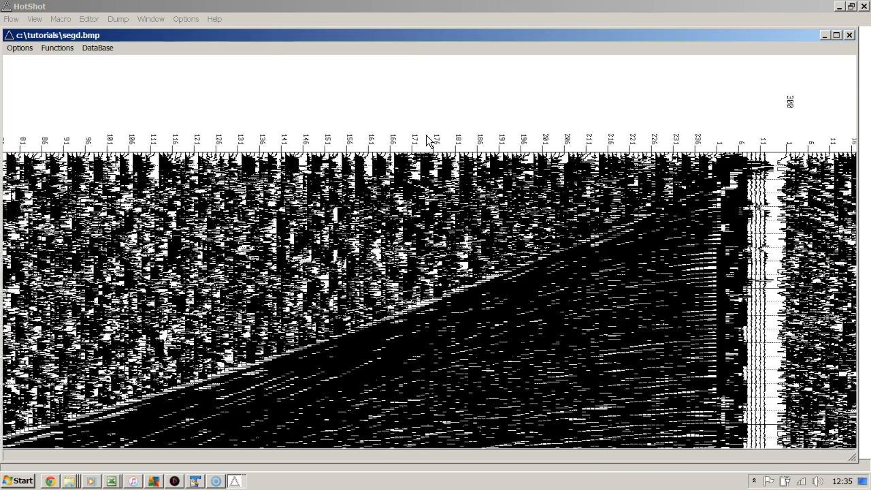
pyautogui.press('Right')
pyautogui.press('Right')
pyautogui.press('Right')
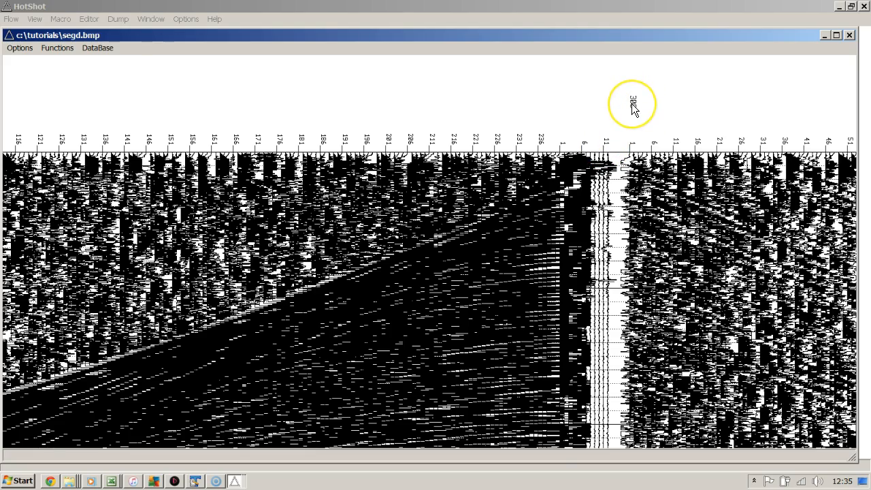
pyautogui.press('Right')
pyautogui.press('Right')
pyautogui.press('Right')
pyautogui.press('Right')
pyautogui.press('Right')
pyautogui.press('Right')
pyautogui.press('Right')
pyautogui.press('Right')
pyautogui.press('Right')
pyautogui.press('Right')
pyautogui.press('Right')
pyautogui.press('Right')
pyautogui.press('Right')
pyautogui.press('Right')
pyautogui.press('Right')
pyautogui.press('Right')
pyautogui.press('Right')
pyautogui.press('Right')
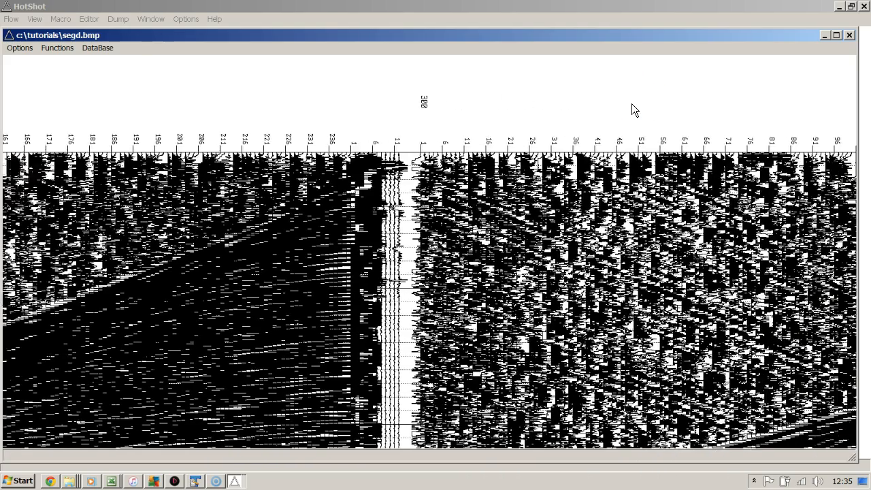
pyautogui.press('Right')
pyautogui.press('Right')
pyautogui.press('Right')
pyautogui.press('Right')
pyautogui.press('Right')
pyautogui.press('Right')
pyautogui.press('Right')
pyautogui.press('Right')
pyautogui.press('Right')
pyautogui.press('Right')
pyautogui.press('Right')
pyautogui.press('Right')
pyautogui.press('Right')
pyautogui.press('Right')
pyautogui.press('Right')
pyautogui.press('Right')
pyautogui.press('Right')
pyautogui.press('Right')
pyautogui.press('Right')
pyautogui.press('Right')
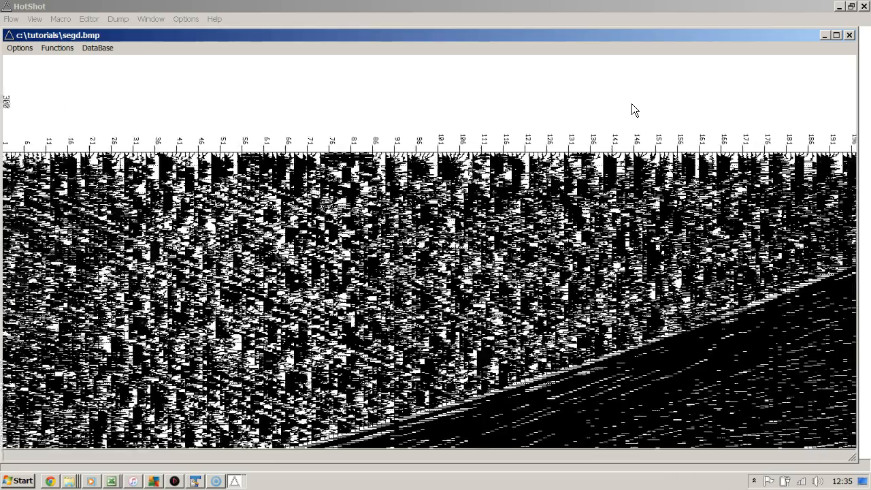
pyautogui.press('Right')
pyautogui.press('Right')
pyautogui.press('Right')
pyautogui.press('Right')
pyautogui.press('Right')
pyautogui.press('Right')
pyautogui.press('Right')
pyautogui.press('Right')
pyautogui.press('Right')
pyautogui.press('Right')
pyautogui.press('Right')
pyautogui.press('Right')
pyautogui.press('Right')
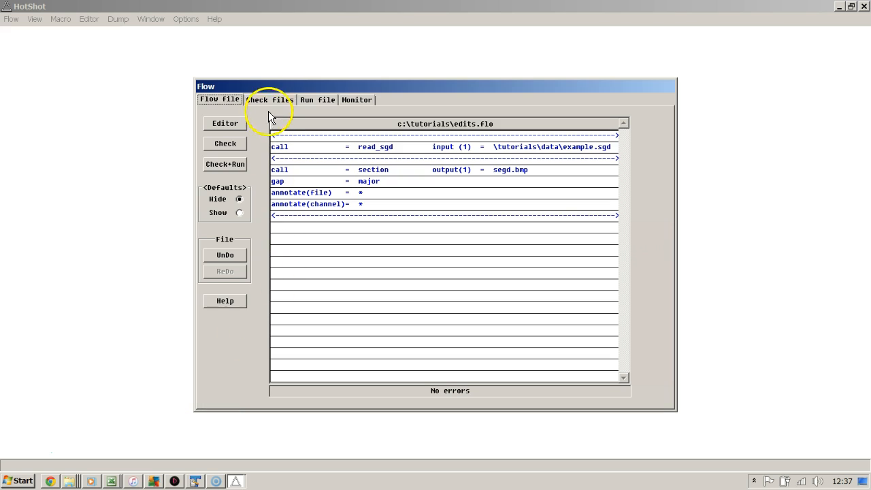
# Step: List the edits.chk check file, examine the read_sgd input and output parameters, and close the listing
pyautogui.click(270, 101)
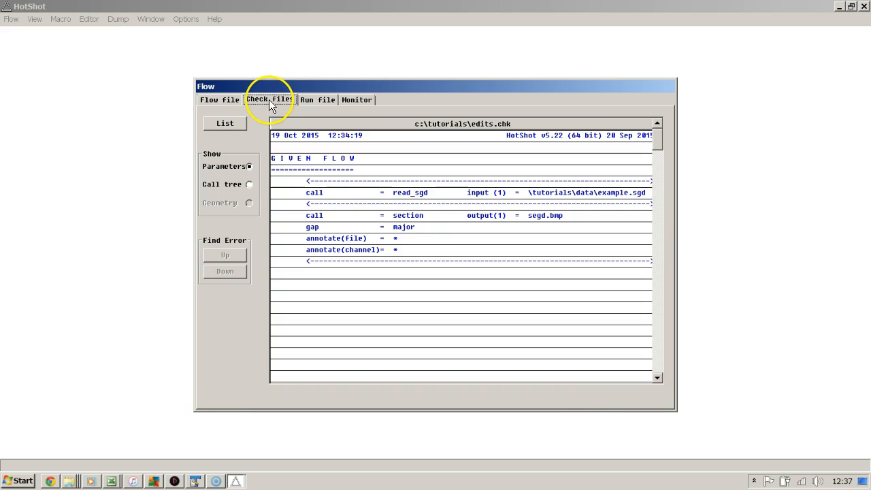
pyautogui.click(226, 124)
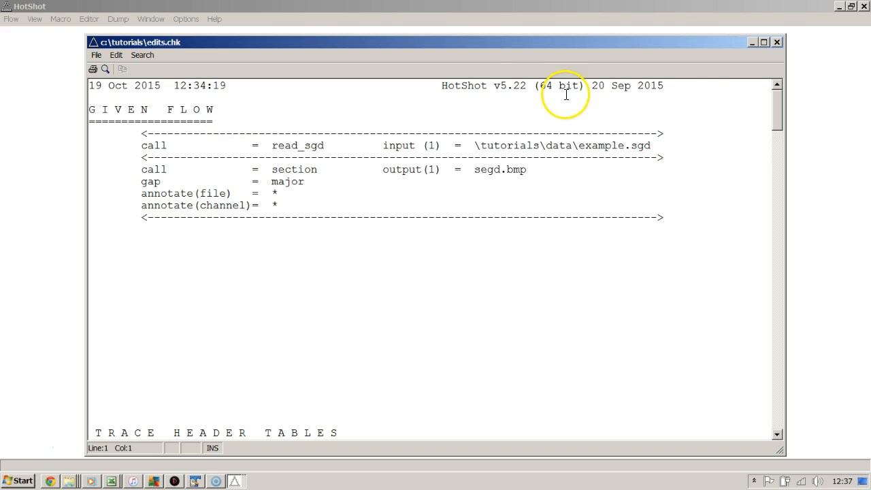
pyautogui.moveTo(778, 107); pyautogui.dragTo(761, 219)
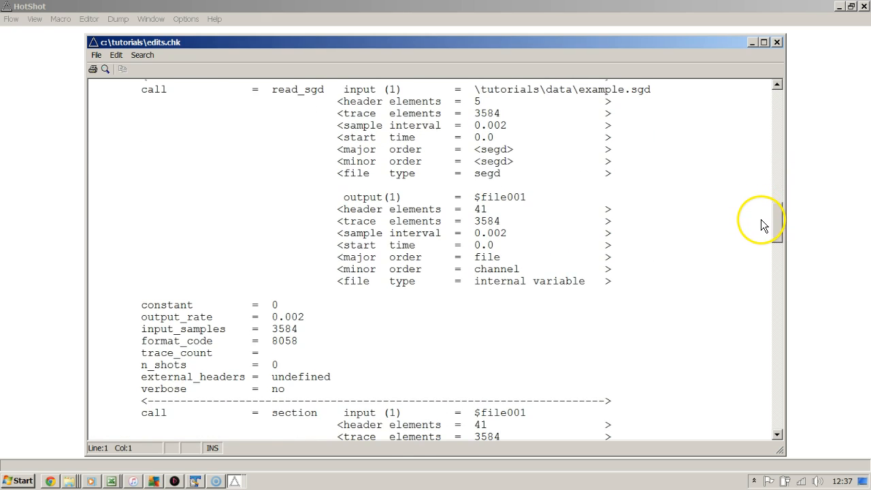
pyautogui.click(327, 256)
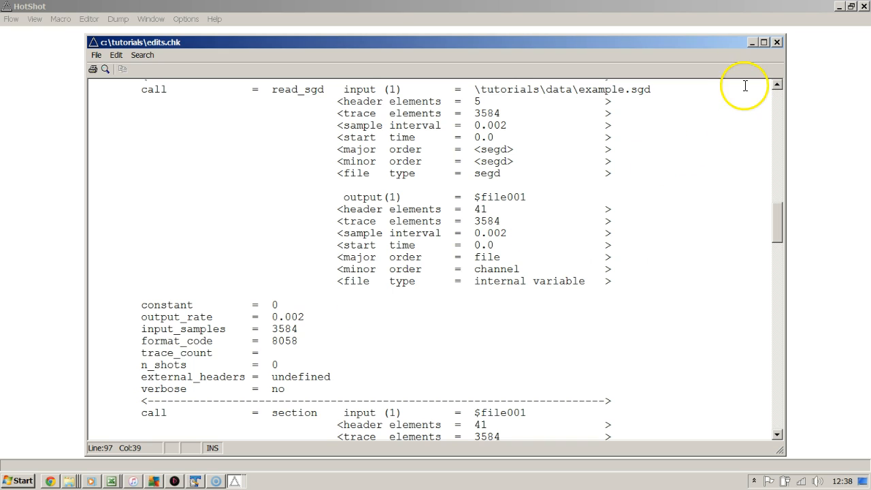
pyautogui.click(777, 42)
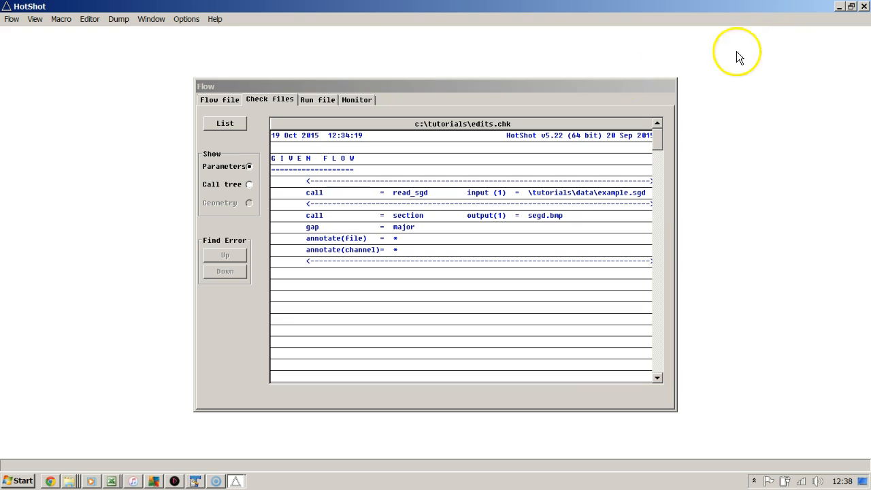
# Step: Insert a headlist call between the read_sgd and section calls in edits.flo and check the flow
pyautogui.click(224, 102)
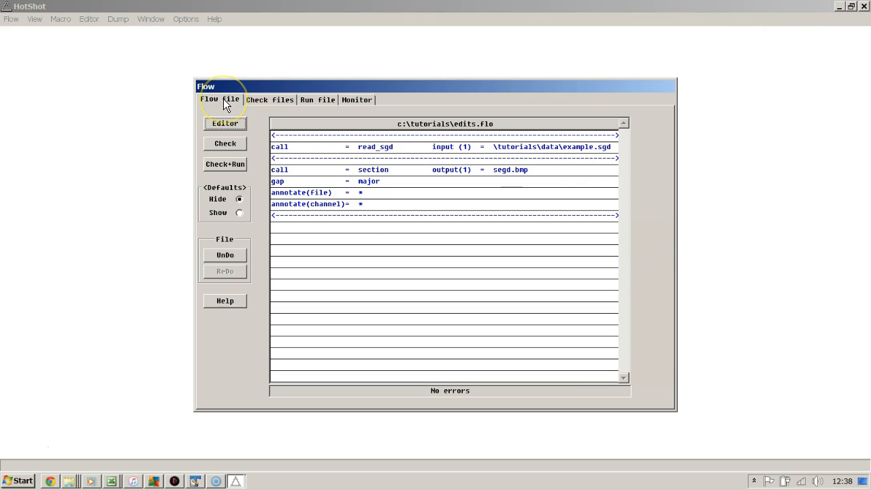
pyautogui.click(320, 148)
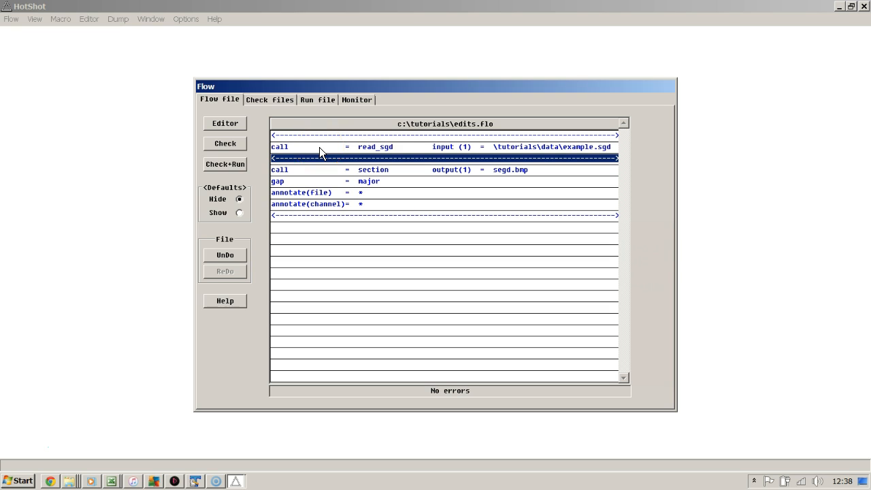
pyautogui.write('call=headlist')
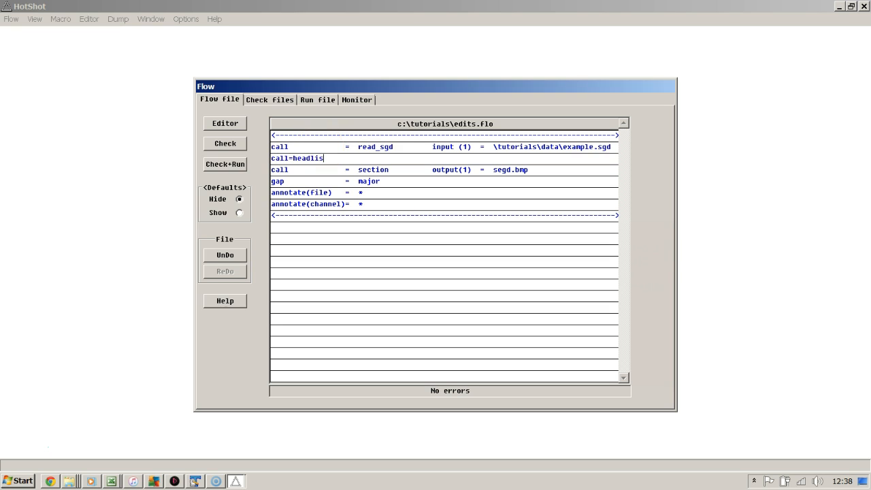
pyautogui.click(220, 145)
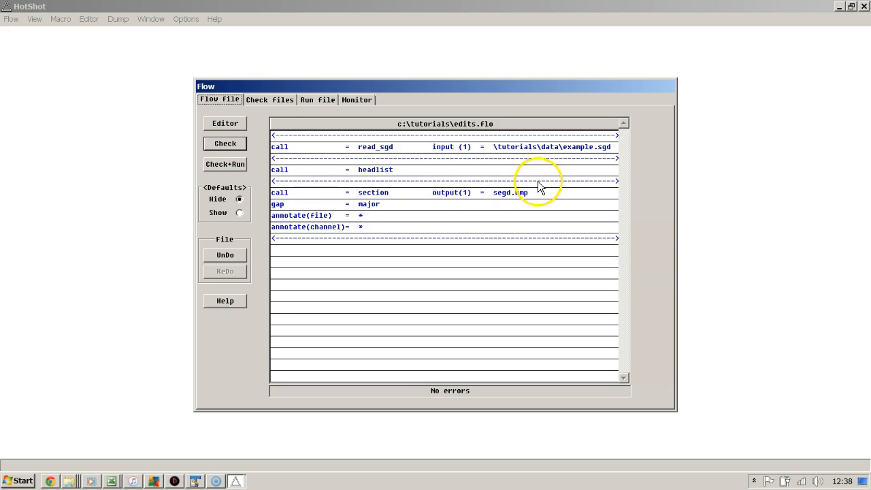
# Step: Show the default parameters of the flow and examine the headers listed by default for headlist
pyautogui.click(239, 214)
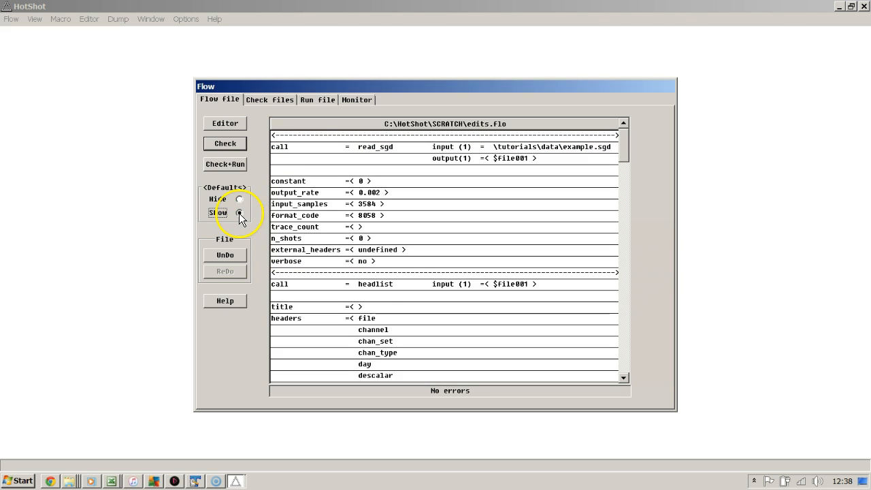
pyautogui.moveTo(625, 150); pyautogui.dragTo(625, 166)
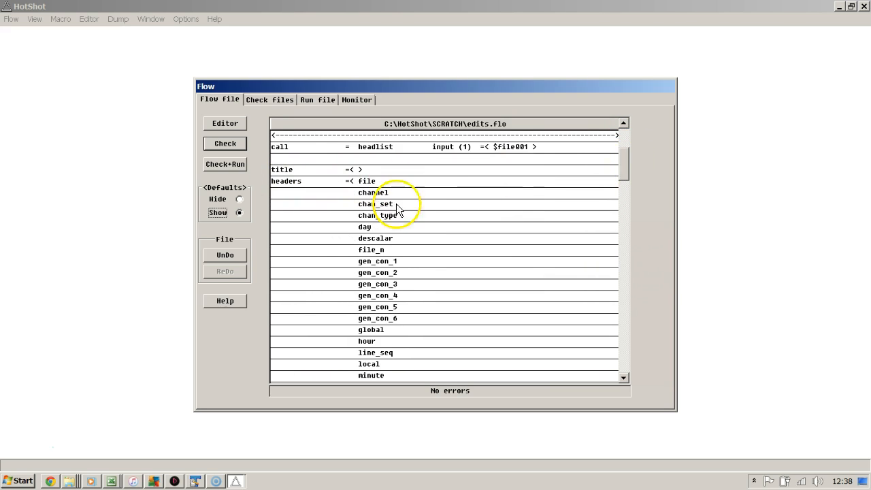
pyautogui.moveTo(624, 167)
pyautogui.mouseDown()
pyautogui.moveTo(627, 206)
pyautogui.moveTo(629, 166)
pyautogui.mouseUp()
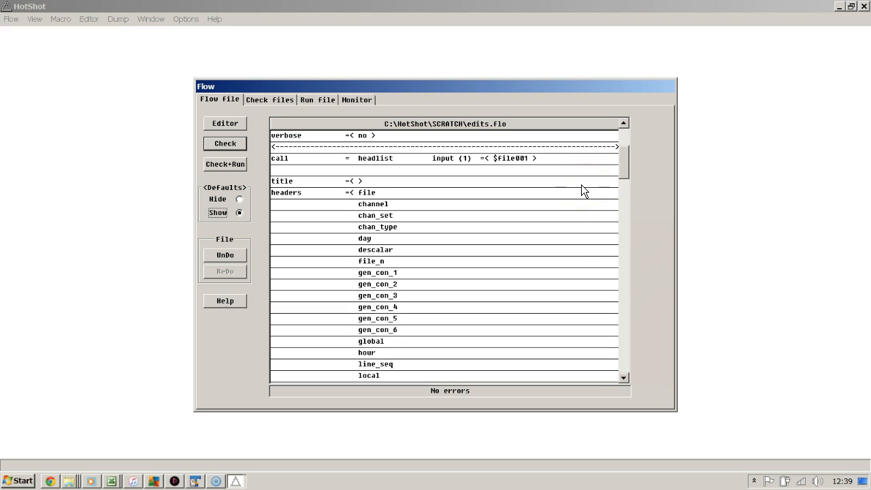
# Step: Check and run the edits.flo flow with headlist and list the resulting edits.run file
pyautogui.click(231, 166)
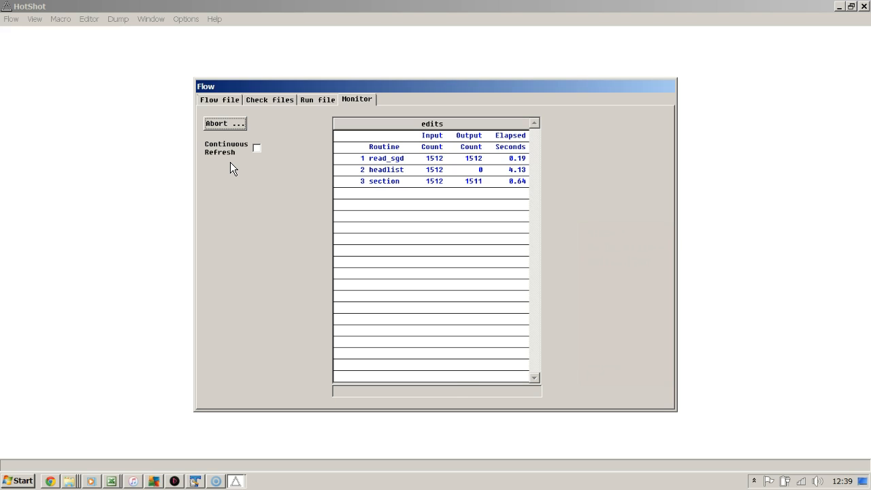
pyautogui.click(315, 103)
pyautogui.click(226, 125)
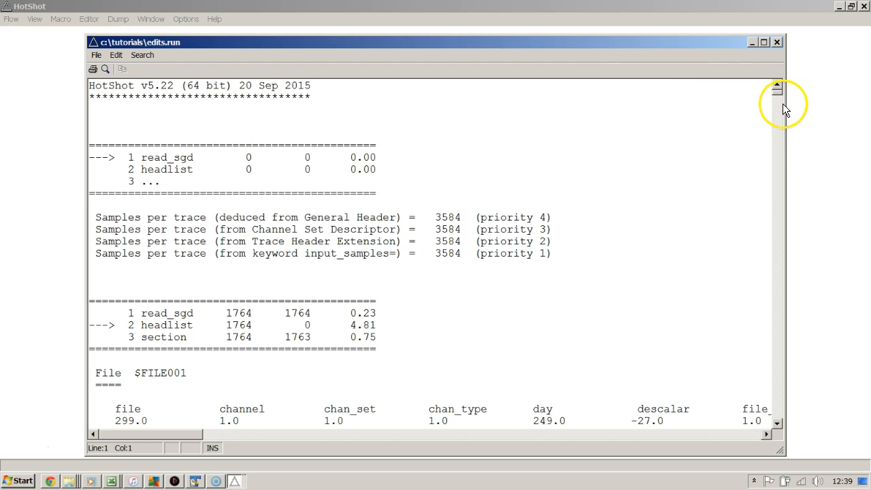
# Step: Examine the file, channel, chan_set and chan_type header values in edits.run from file 299 into file 300, and close the listing
pyautogui.scroll(-6, 778, 97)
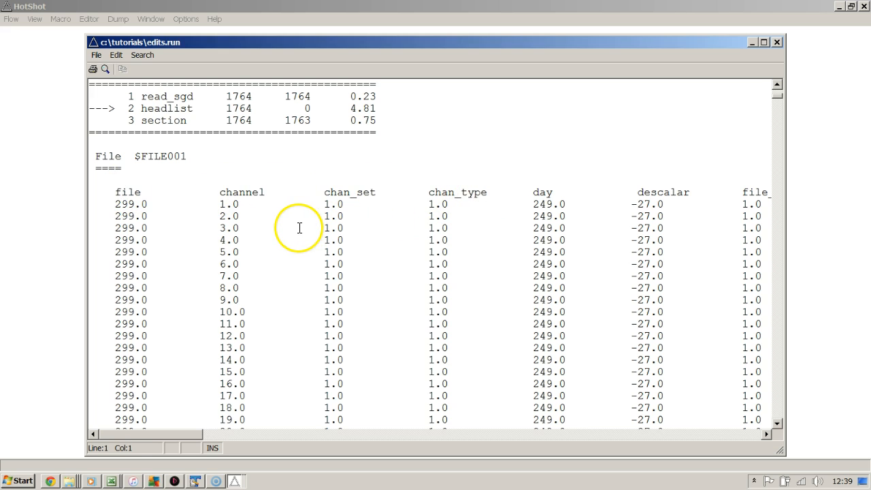
pyautogui.scroll(-3, 299, 228)
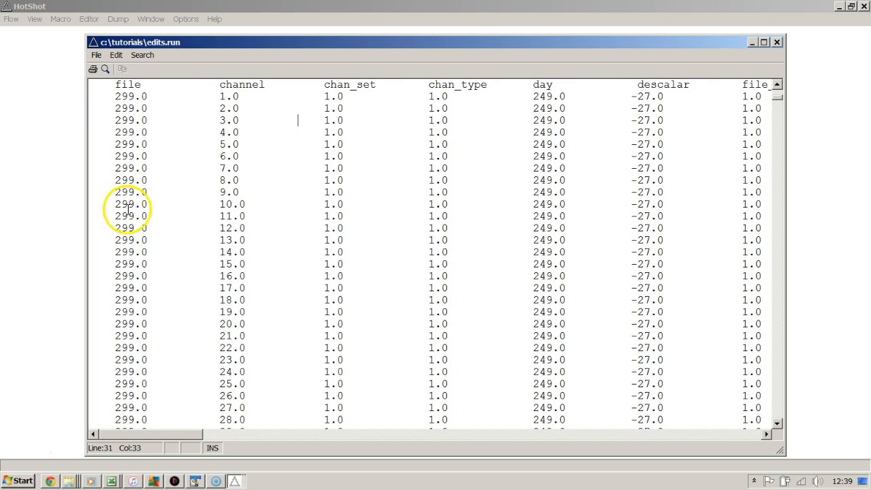
pyautogui.scroll(-20, 128, 300)
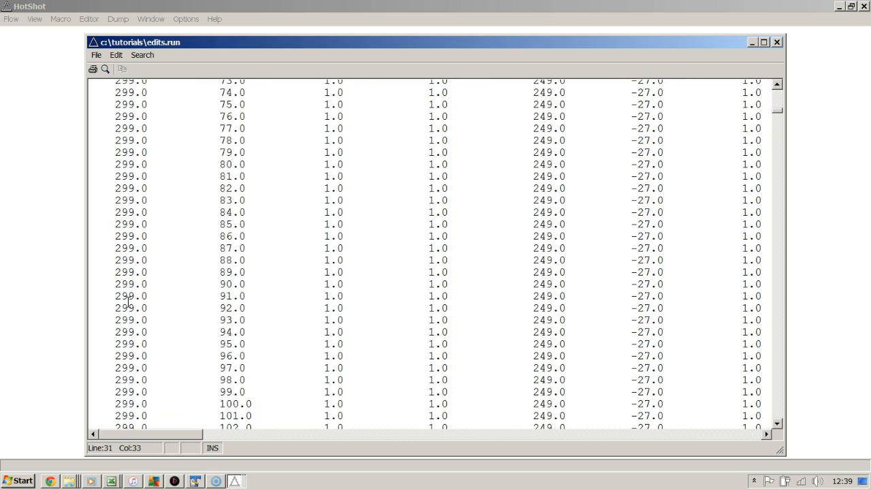
pyautogui.scroll(-20, 128, 300)
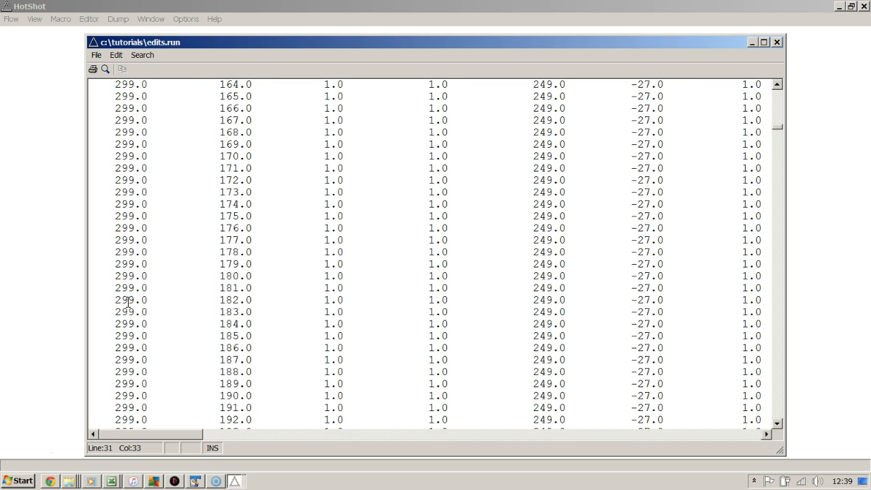
pyautogui.scroll(-6, 128, 301)
pyautogui.scroll(-2, 146, 390)
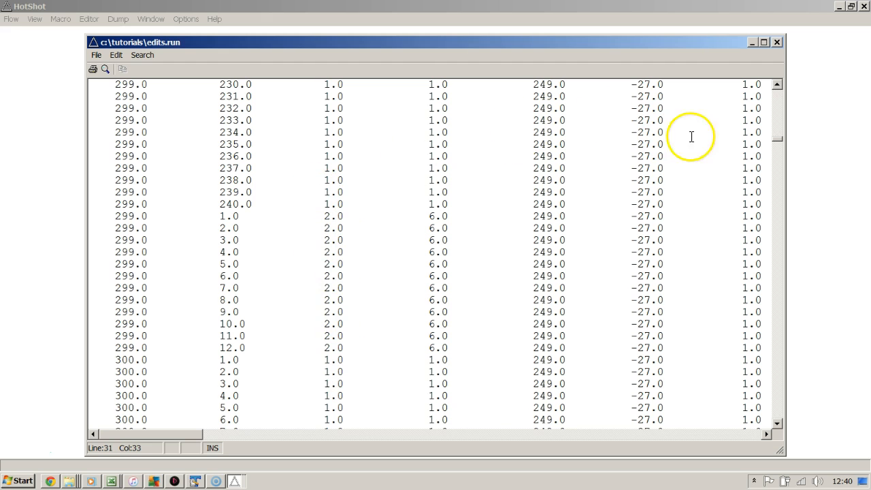
pyautogui.click(780, 111)
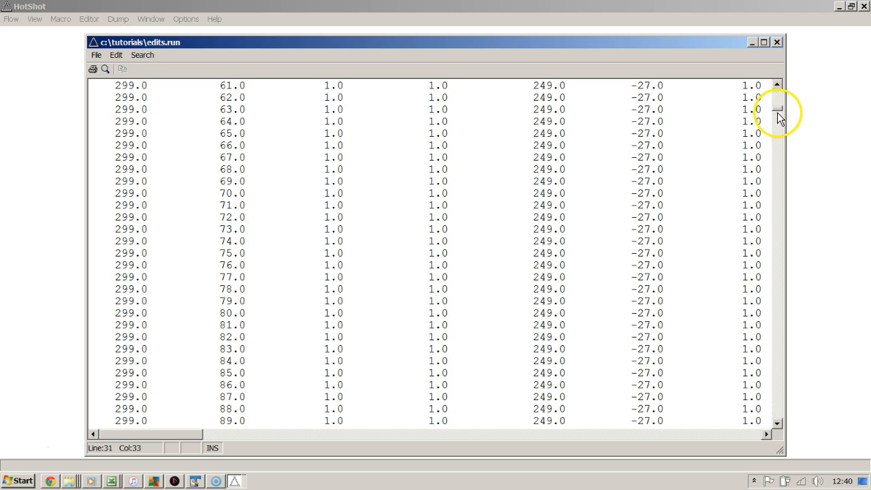
pyautogui.moveTo(779, 111); pyautogui.dragTo(777, 101)
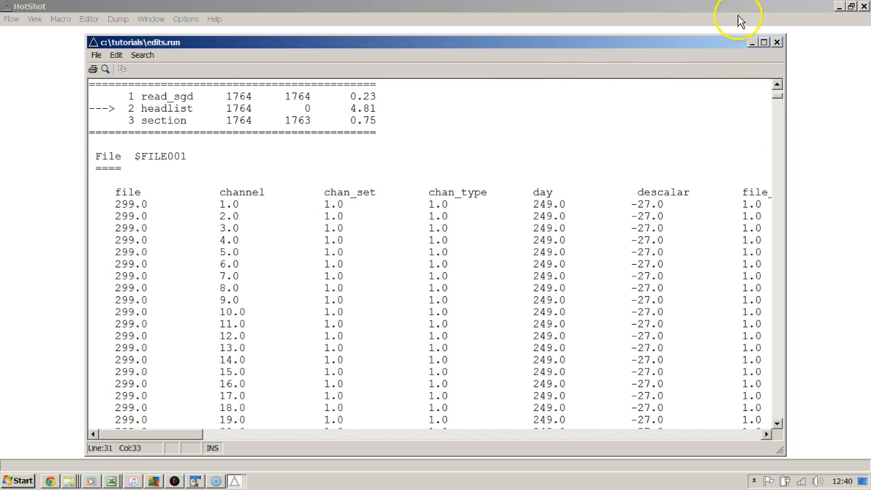
pyautogui.click(779, 43)
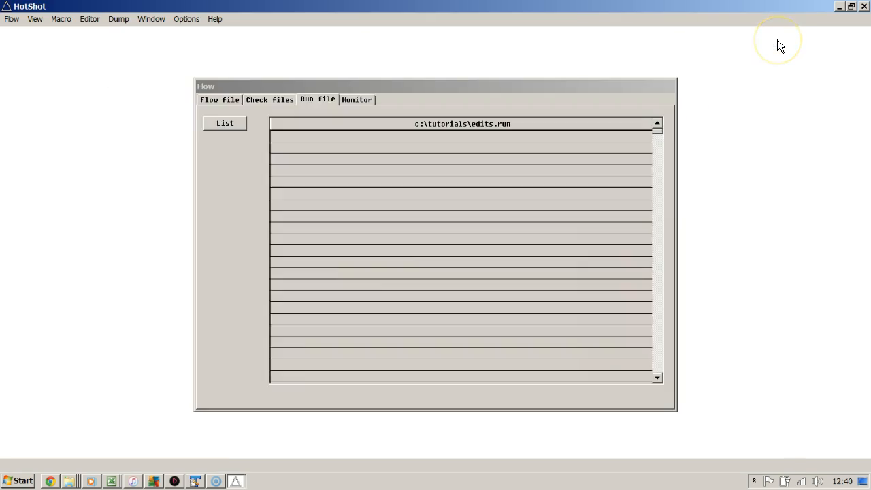
# Step: Hide the default parameters in edits.flo and remove the headlist call
pyautogui.click(212, 100)
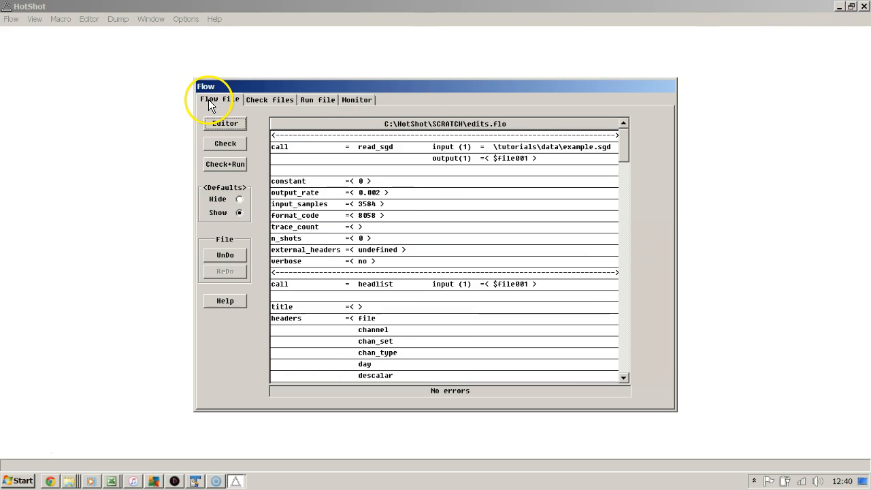
pyautogui.click(239, 200)
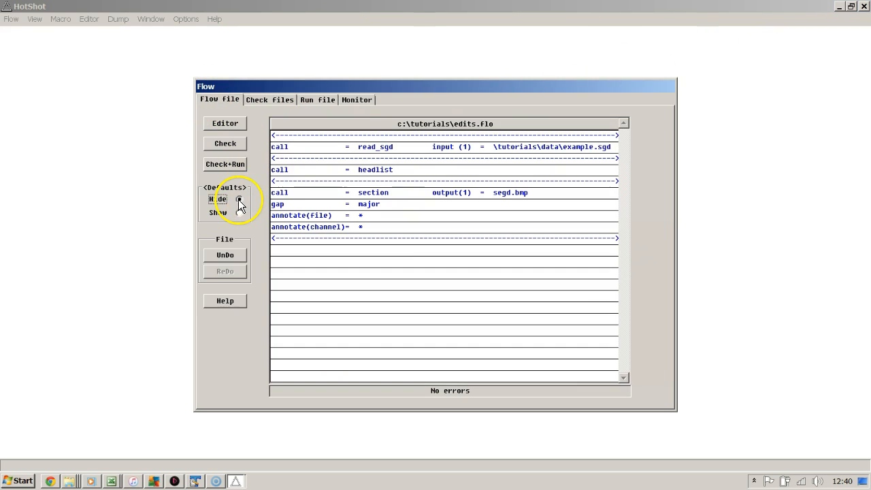
pyautogui.click(416, 159)
pyautogui.press('Delete')
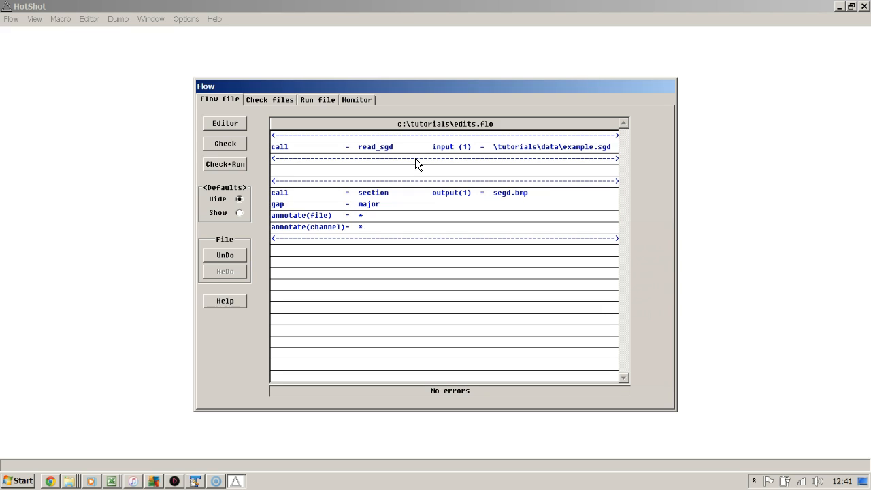
# Step: Add acceptif(chan_set)=1 to the section call below the annotate parameters, and check and run the flow
pyautogui.click(338, 250)
pyautogui.click(380, 226)
pyautogui.press('Return')
pyautogui.write('acceptif(chan_set)=1')
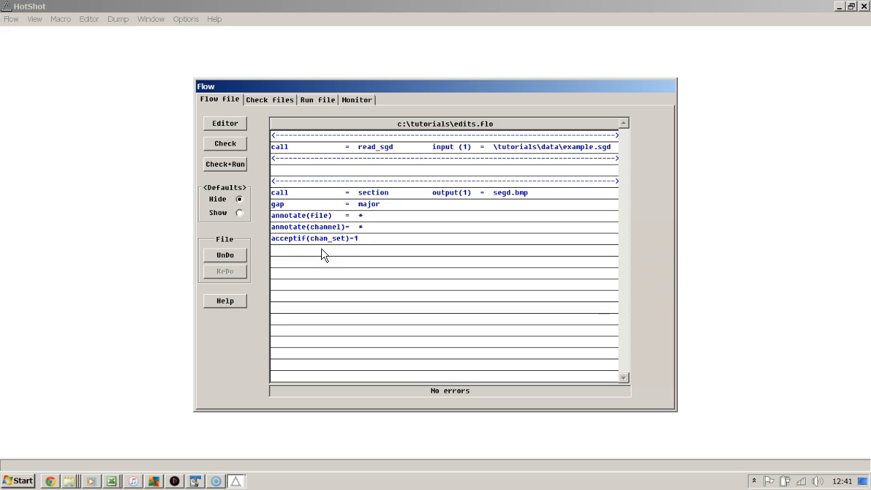
pyautogui.click(231, 165)
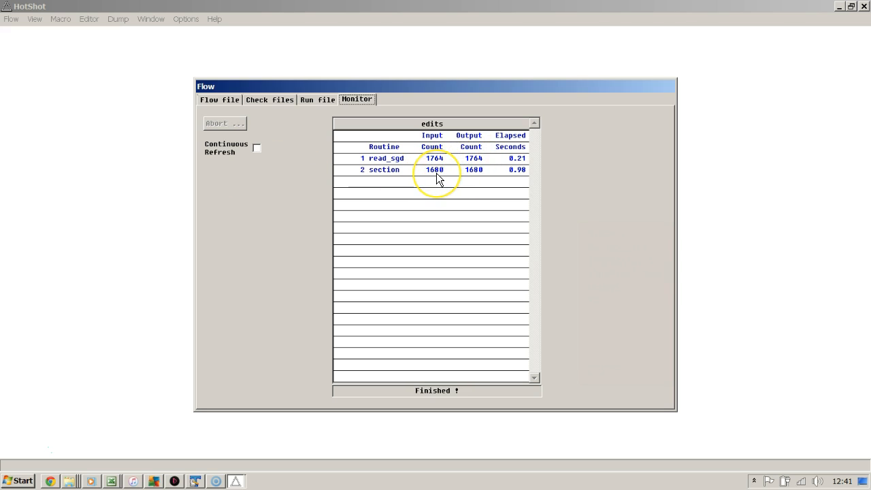
# Step: Open the regenerated segd.bmp section and examine the channel annotations at the starts of files 300 and 301
pyautogui.click(35, 21)
pyautogui.click(52, 61)
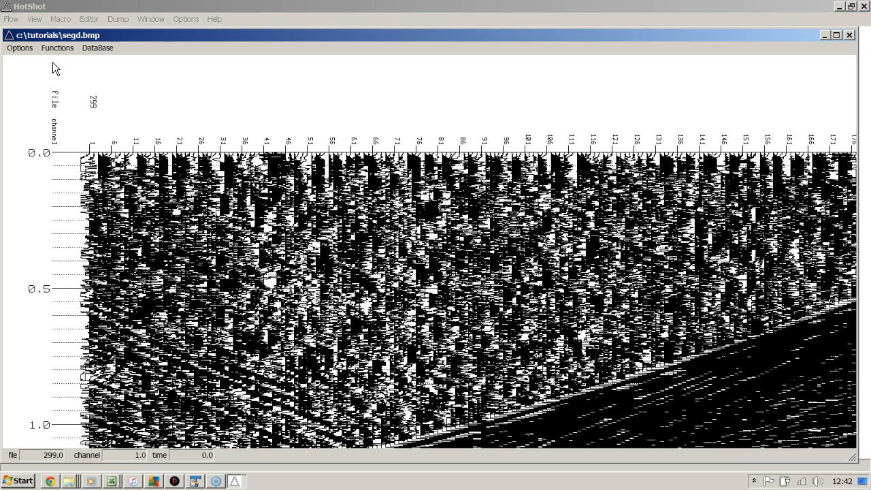
pyautogui.press('Right')
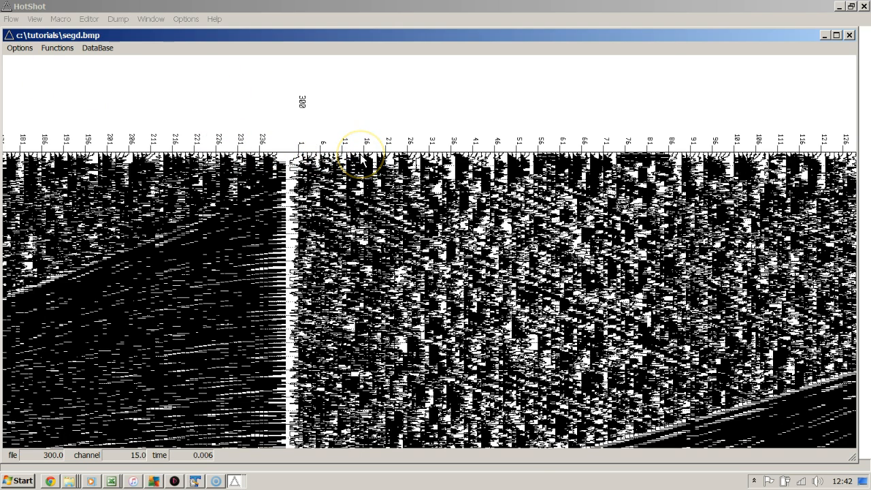
pyautogui.press('Right')
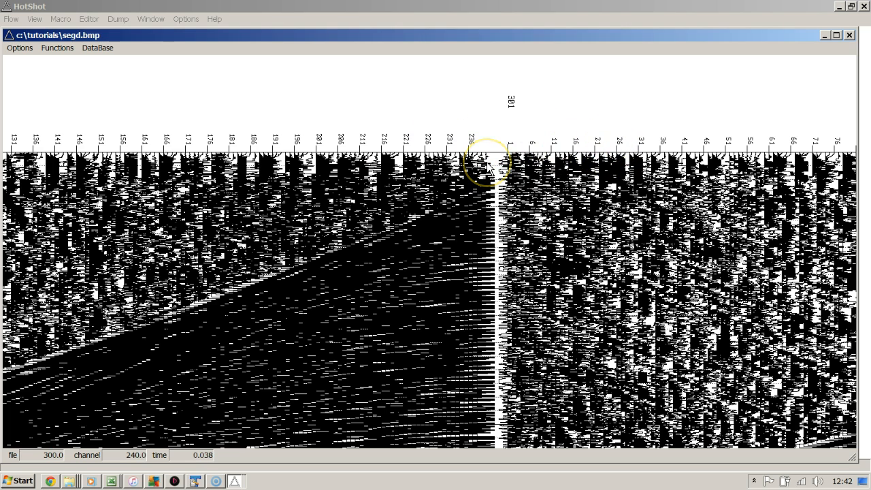
# Step: Inspect the traces around the gap between files 300 and 301 in both directions and return to the section's beginning
pyautogui.press('Left')
pyautogui.press('Left')
pyautogui.press('Left')
pyautogui.press('Left')
pyautogui.press('Left')
pyautogui.press('Left')
pyautogui.press('Left')
pyautogui.press('Left')
pyautogui.press('Left')
pyautogui.press('Left')
pyautogui.press('Left')
pyautogui.press('Left')
pyautogui.press('Left')
pyautogui.press('Left')
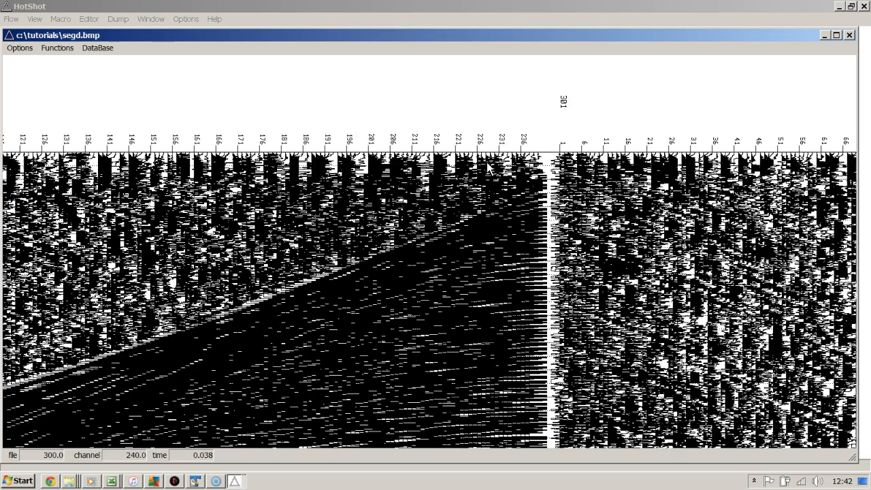
pyautogui.press('Right')
pyautogui.press('Right')
pyautogui.press('Right')
pyautogui.press('Right')
pyautogui.press('Right')
pyautogui.press('Right')
pyautogui.press('Right')
pyautogui.press('Right')
pyautogui.press('Right')
pyautogui.press('Right')
pyautogui.press('Right')
pyautogui.press('Right')
pyautogui.press('Home')
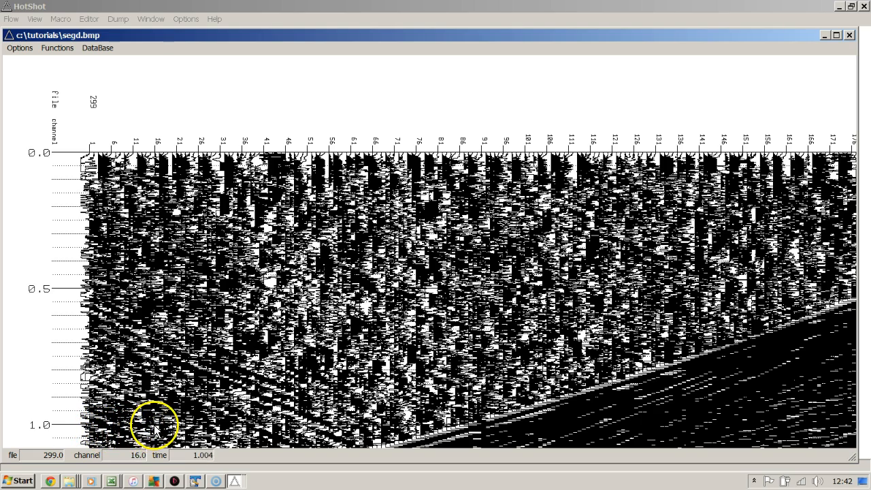
# Step: Examine the section gradually along file 299 from its first channels to the first channels of file 300
pyautogui.press('Right')
pyautogui.press('Right')
pyautogui.press('Right')
pyautogui.press('Right')
pyautogui.press('Right')
pyautogui.press('Right')
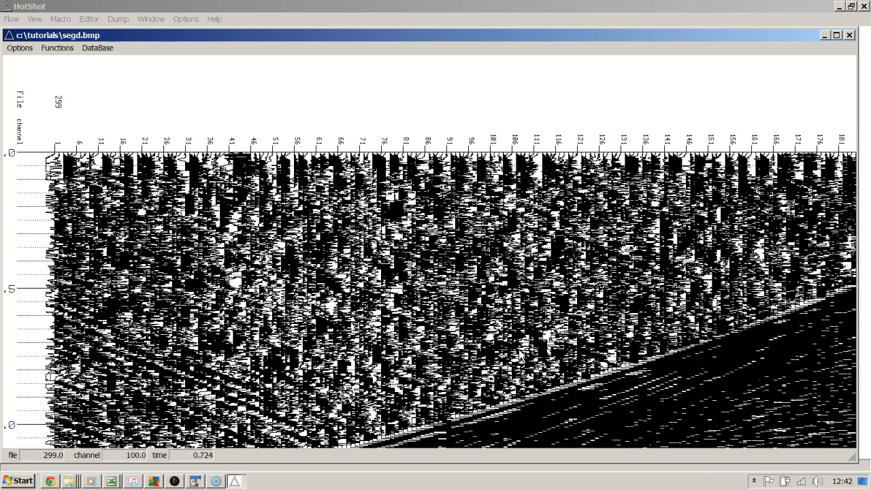
pyautogui.press('Right')
pyautogui.press('Right')
pyautogui.press('Right')
pyautogui.press('Right')
pyautogui.press('Right')
pyautogui.press('Right')
pyautogui.press('Right')
pyautogui.press('Right')
pyautogui.press('Right')
pyautogui.press('Right')
pyautogui.press('Right')
pyautogui.press('Right')
pyautogui.press('Right')
pyautogui.press('Right')
pyautogui.press('Right')
pyautogui.press('Right')
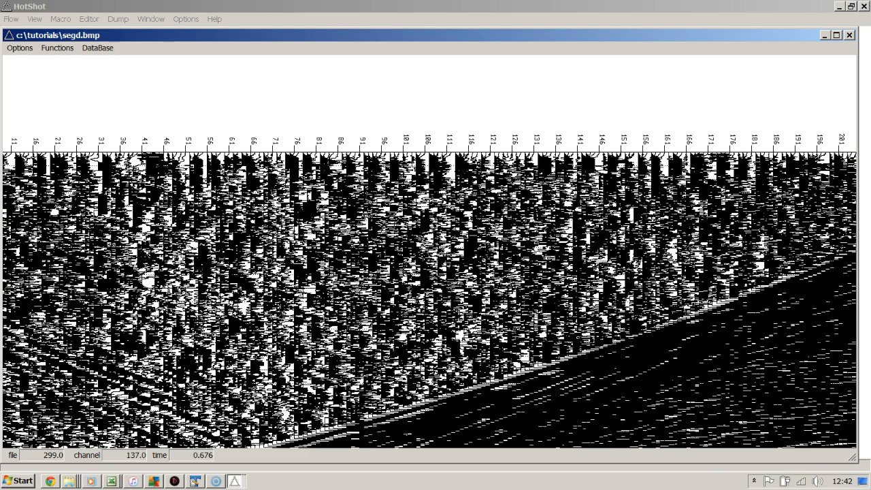
pyautogui.press('Right')
pyautogui.press('Right')
pyautogui.press('Right')
pyautogui.press('Right')
pyautogui.press('Right')
pyautogui.press('Right')
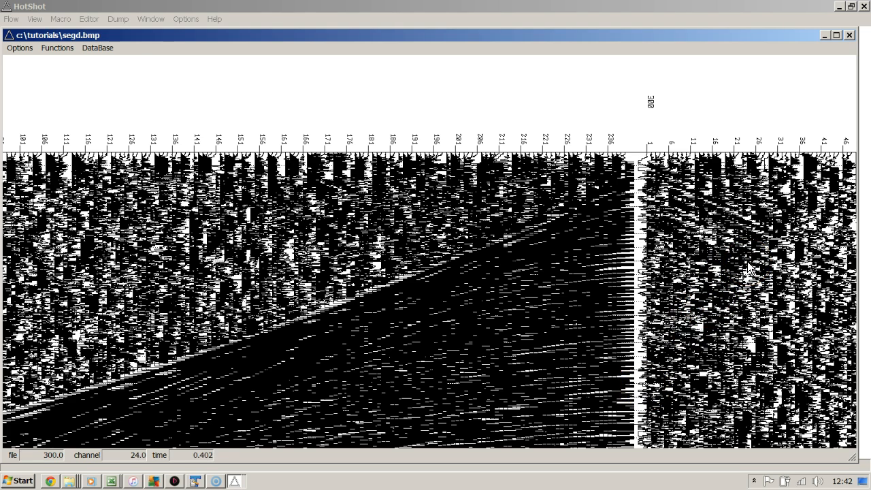
# Step: Use Go to to step through the file records from 299 to 305 and back, and select file 299
pyautogui.click(24, 53)
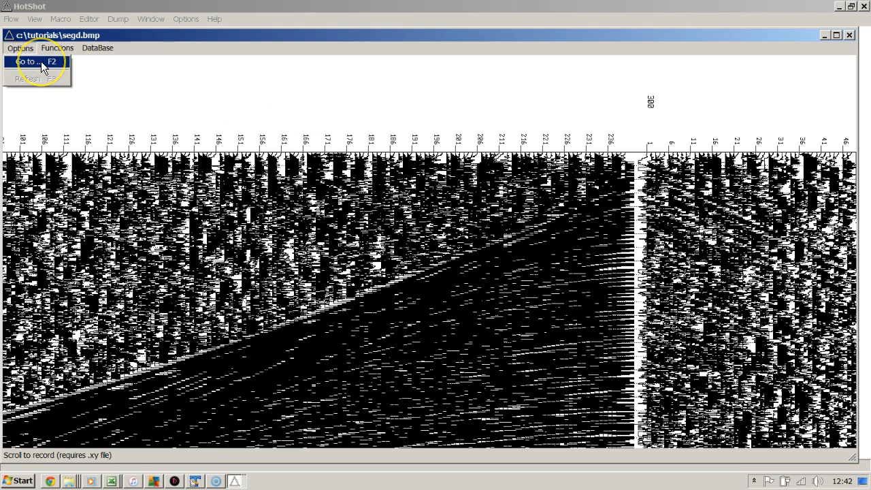
pyautogui.click(38, 60)
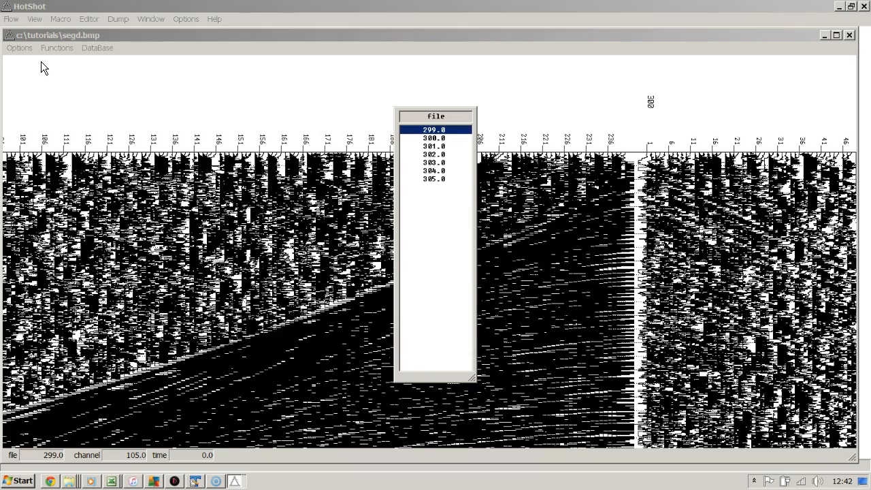
pyautogui.press('Down')
pyautogui.press('Down')
pyautogui.press('Down')
pyautogui.press('Down')
pyautogui.press('Down')
pyautogui.press('Down')
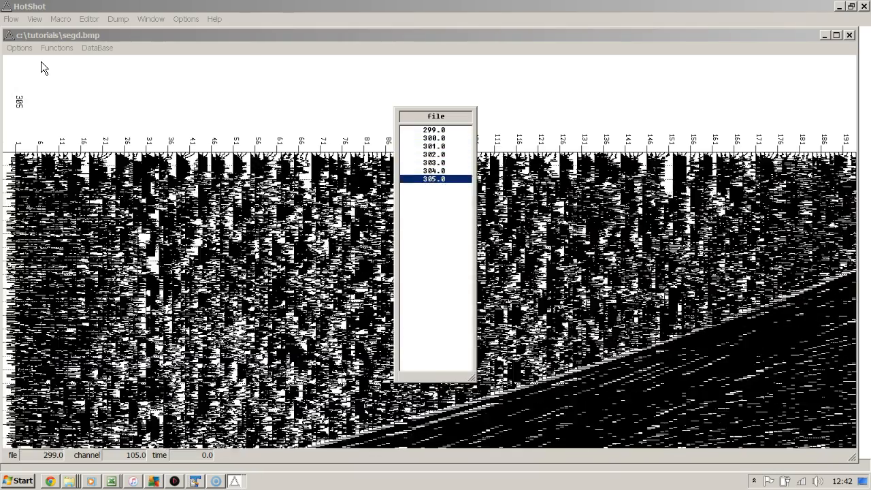
pyautogui.press('Up')
pyautogui.press('Up')
pyautogui.press('Up')
pyautogui.press('Up')
pyautogui.press('Up')
pyautogui.press('Up')
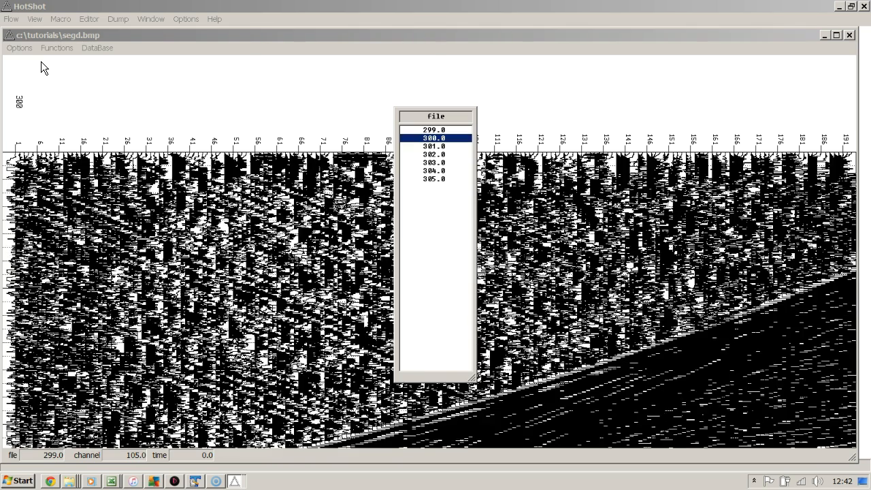
pyautogui.press('Return')
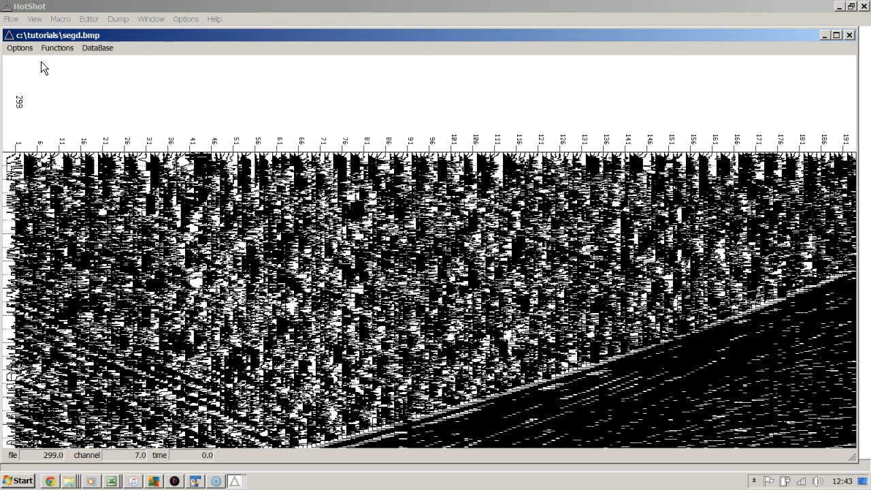
# Step: Extend the section routine's accept condition in edits.flo with and(channel)=2,99999,2 and and(file)=1,99999,2 below the chan_set value
pyautogui.click(850, 35)
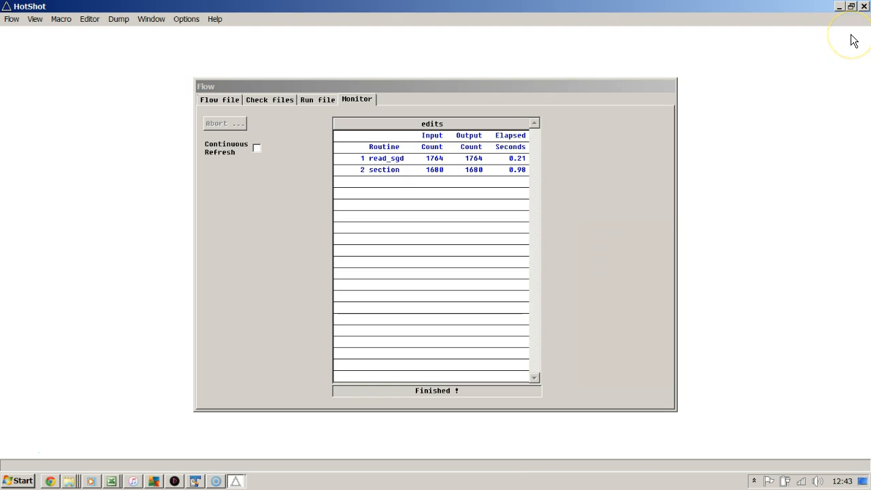
pyautogui.click(212, 102)
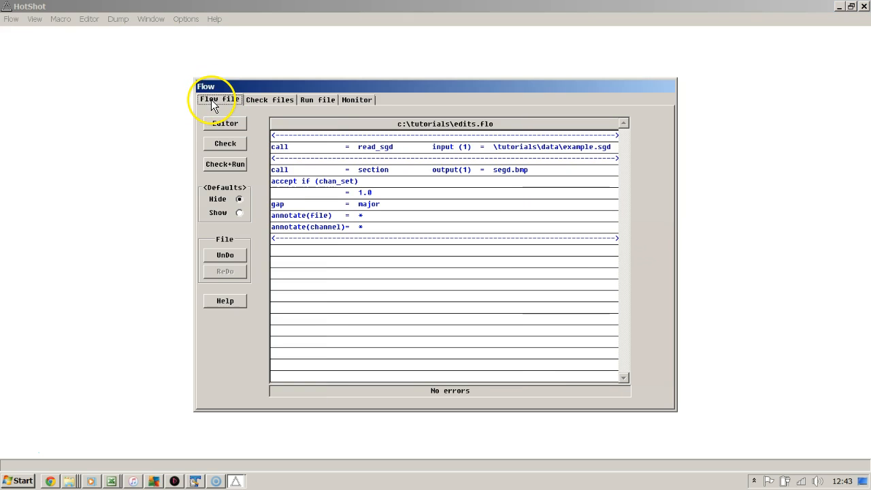
pyautogui.click(225, 124)
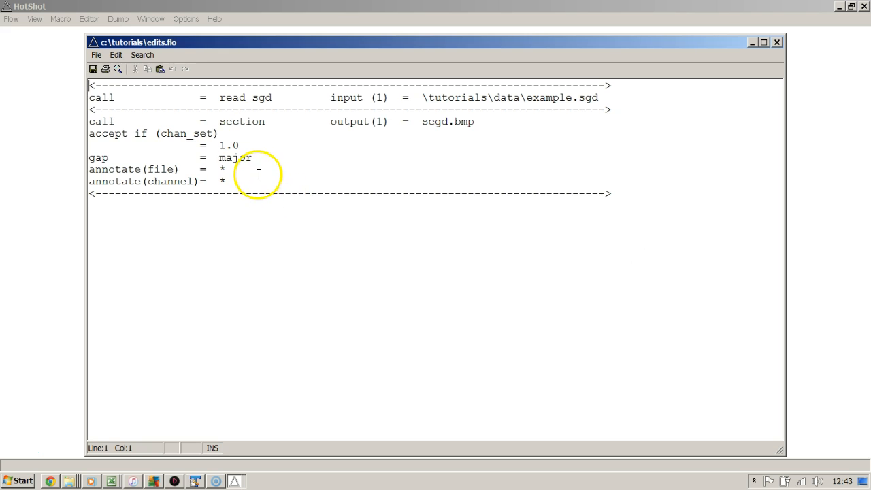
pyautogui.write('and(channel')
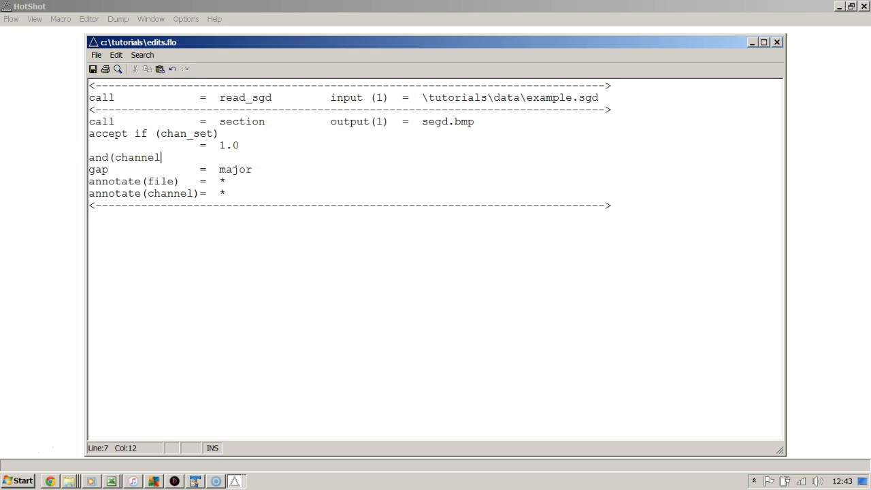
pyautogui.write(')=2,99999,2')
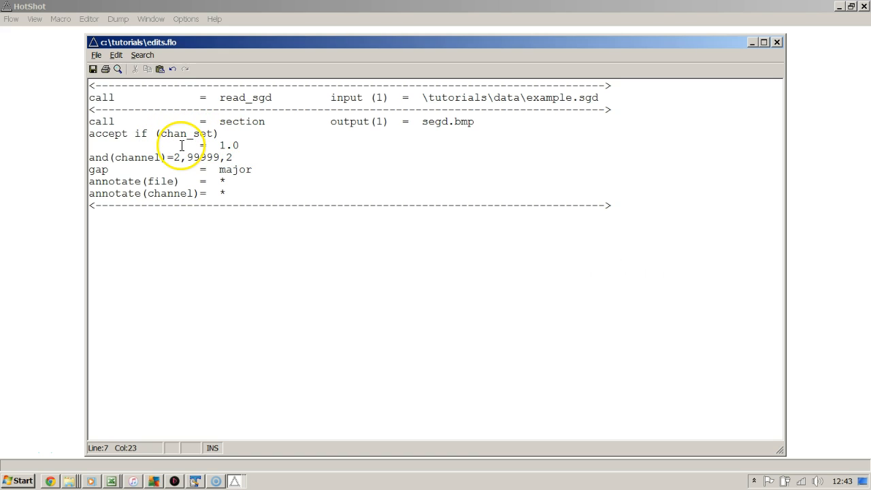
pyautogui.press('alt')
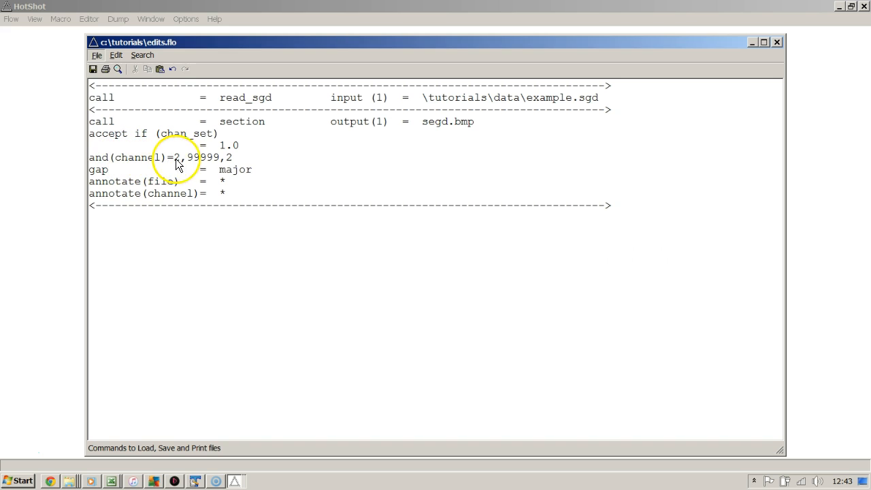
pyautogui.press('alt')
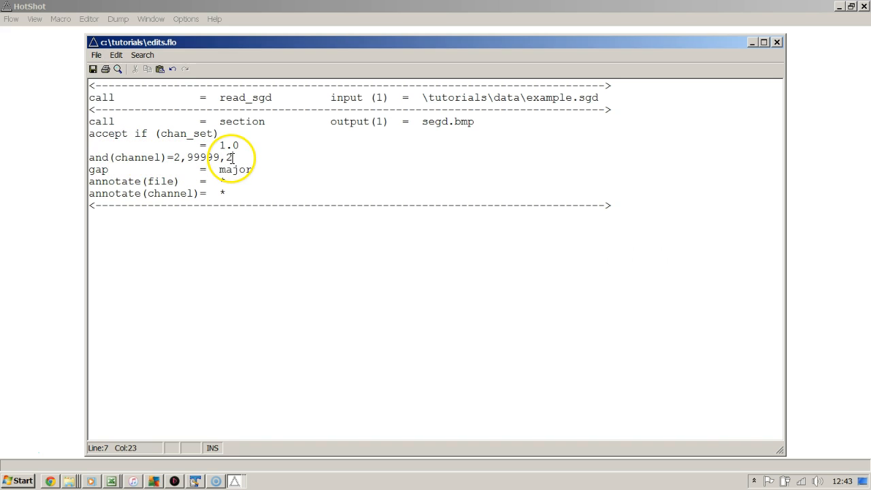
pyautogui.press('Return')
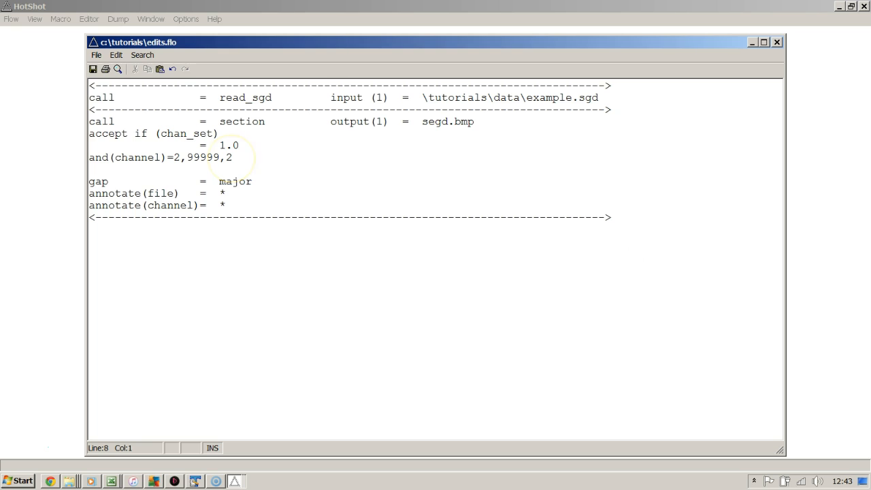
pyautogui.write('and(file)=1,99999,2')
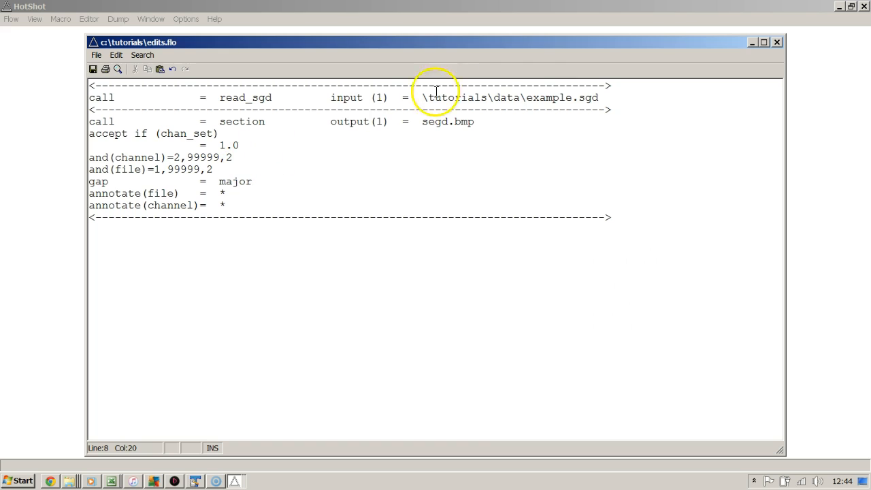
# Step: Add the line acceptif(channel)=0,999999,3 to the read_sgd routine, directly below its call
pyautogui.click(600, 97)
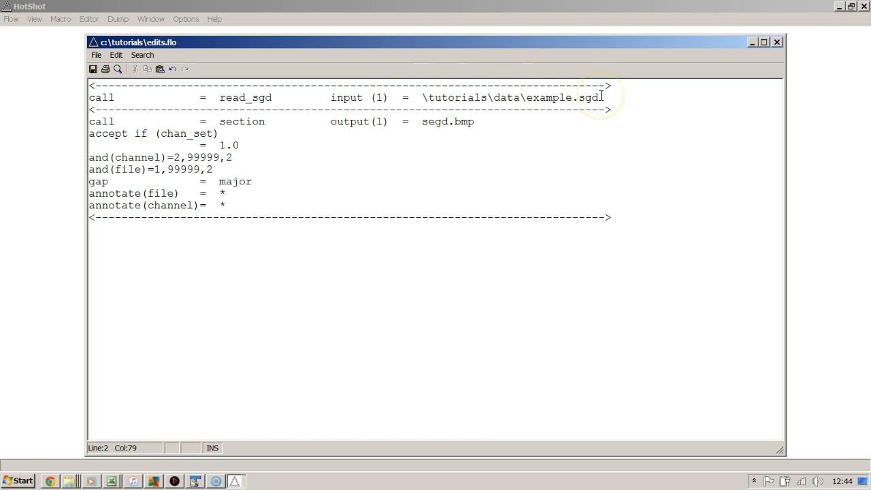
pyautogui.press('Return')
pyautogui.write('accep')
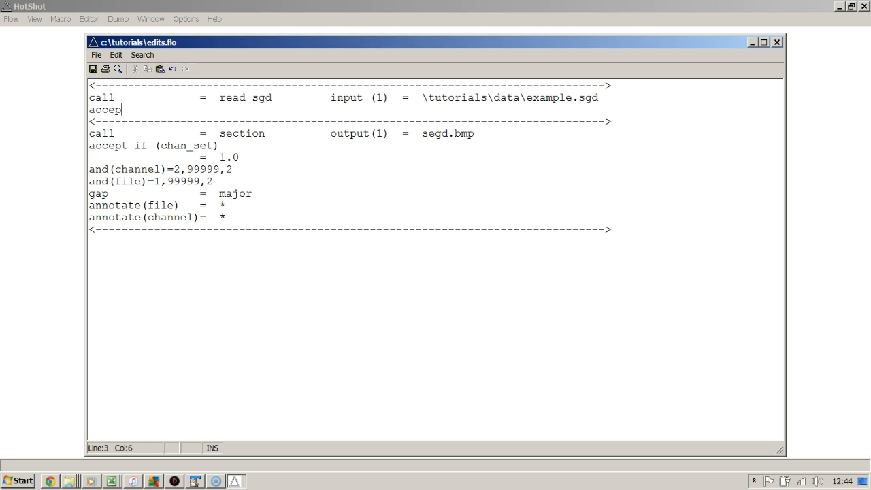
pyautogui.write('tif(channel)=0,999999,3')
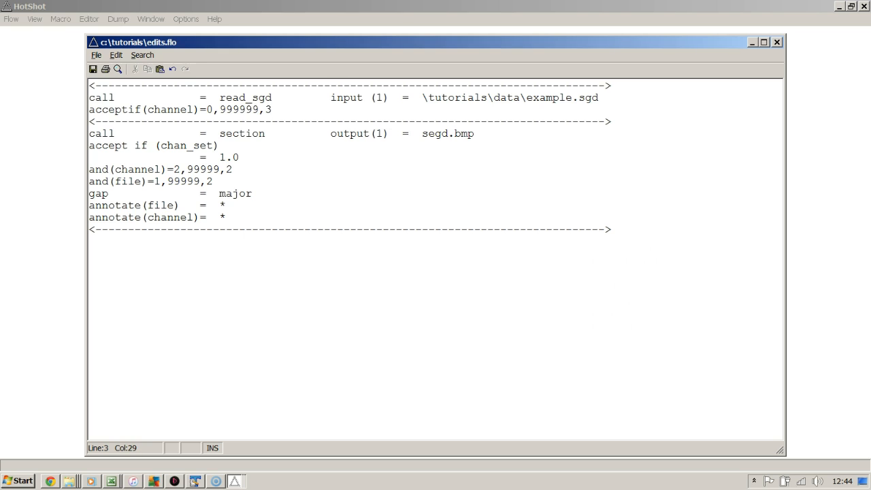
pyautogui.press('alt')
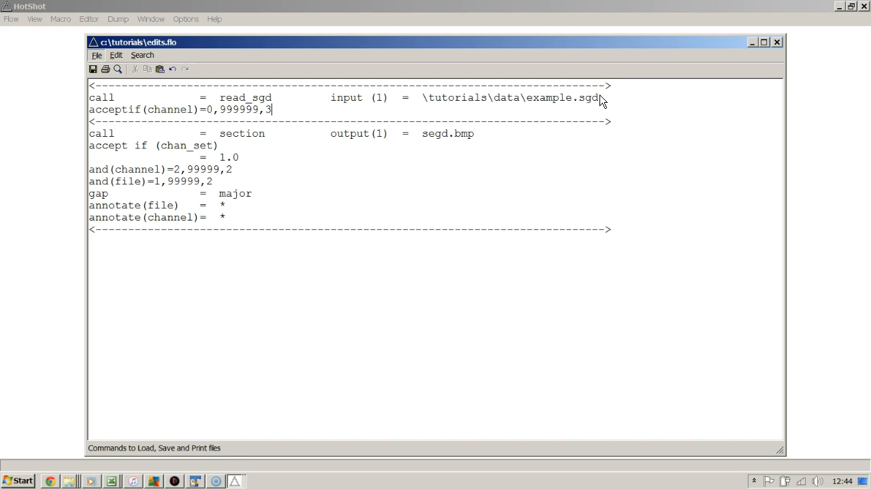
pyautogui.press('alt')
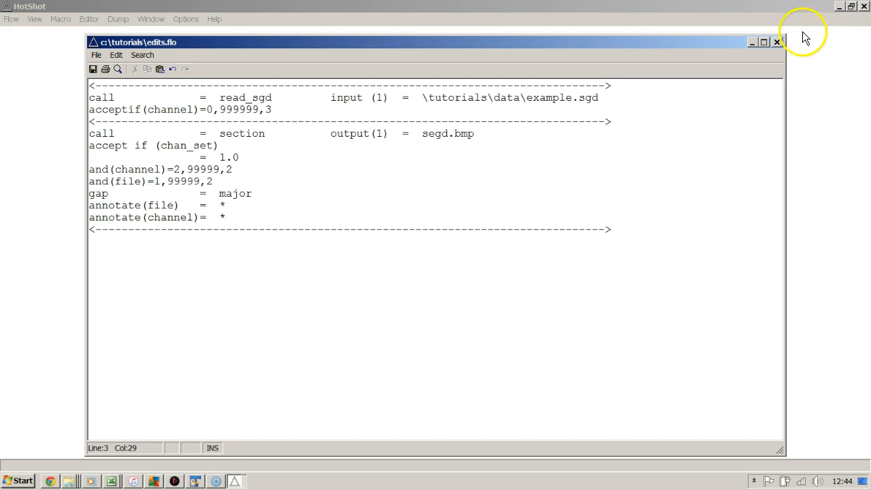
# Step: Close the flow file with its changes saved, and check and run the edits flow
pyautogui.click(778, 44)
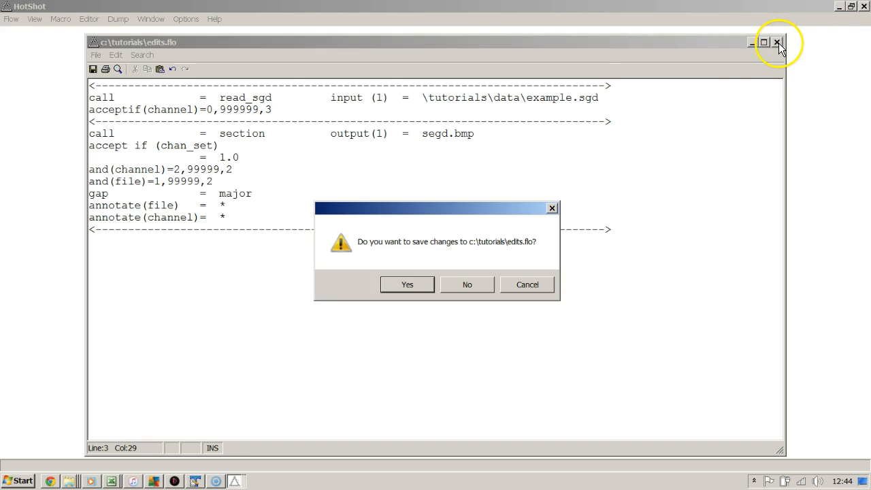
pyautogui.click(392, 286)
pyautogui.click(224, 164)
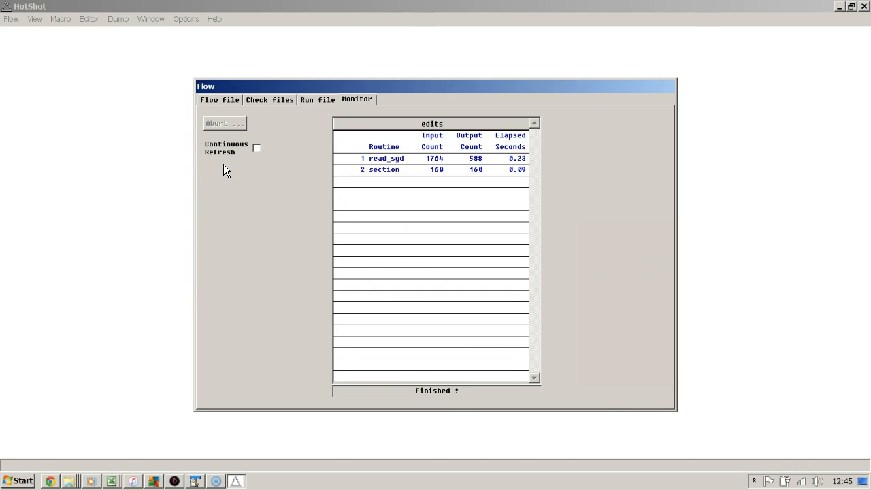
# Step: Open the regenerated segd.bmp section and inspect the file and channel numbers of traces in files 301 and 299
pyautogui.click(40, 22)
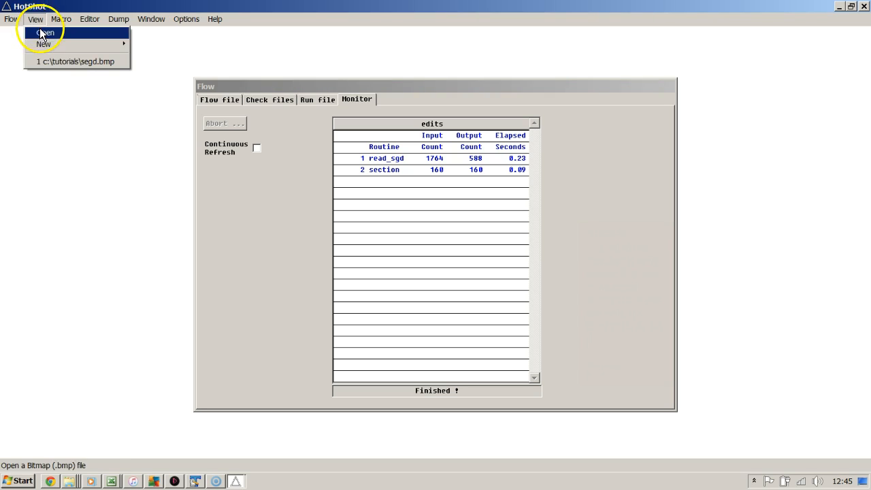
pyautogui.click(52, 61)
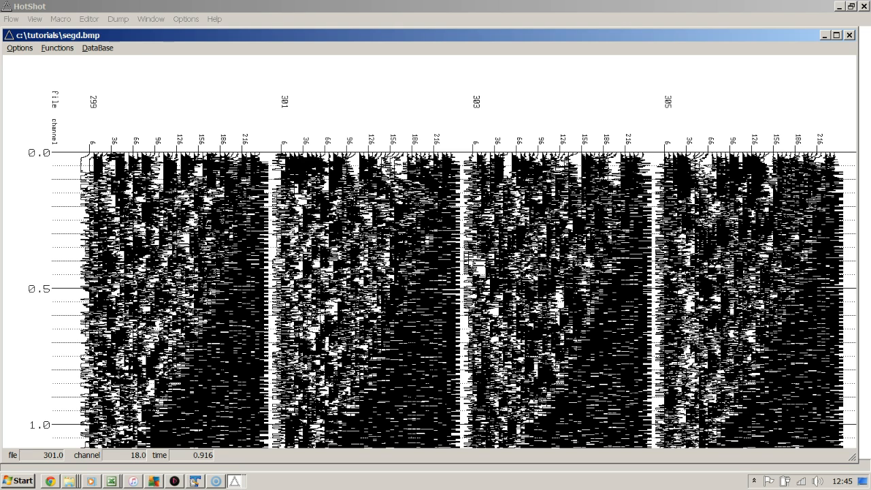
pyautogui.click(291, 402)
pyautogui.click(218, 431)
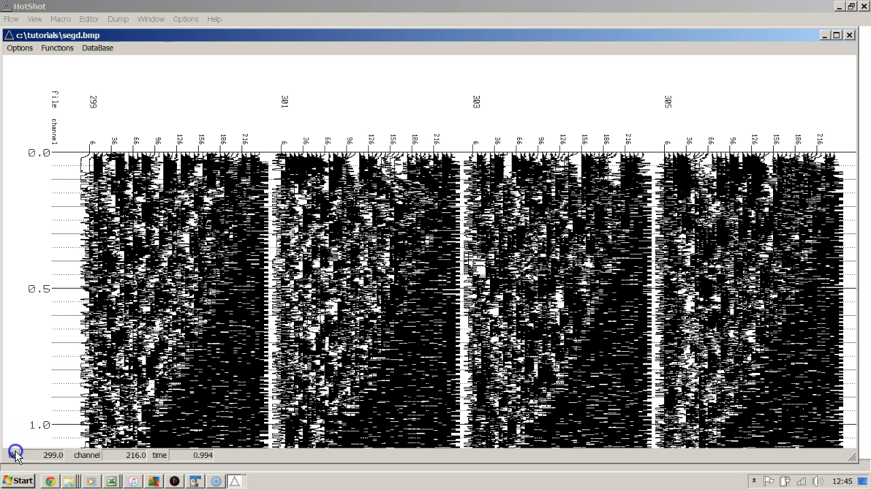